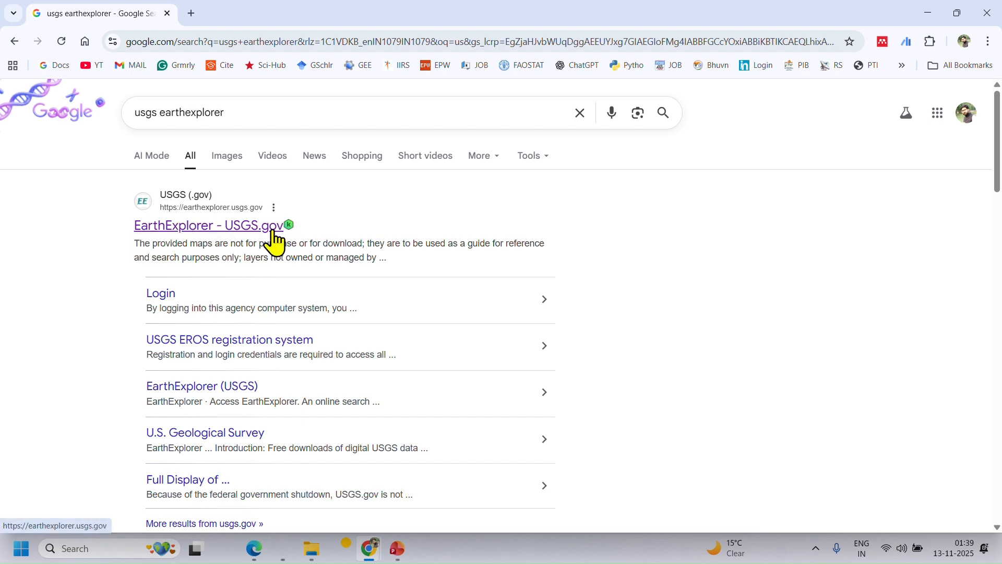
Open the USGS EarthExplorer site and sign in with the saved username and password.
left_click(153, 227)
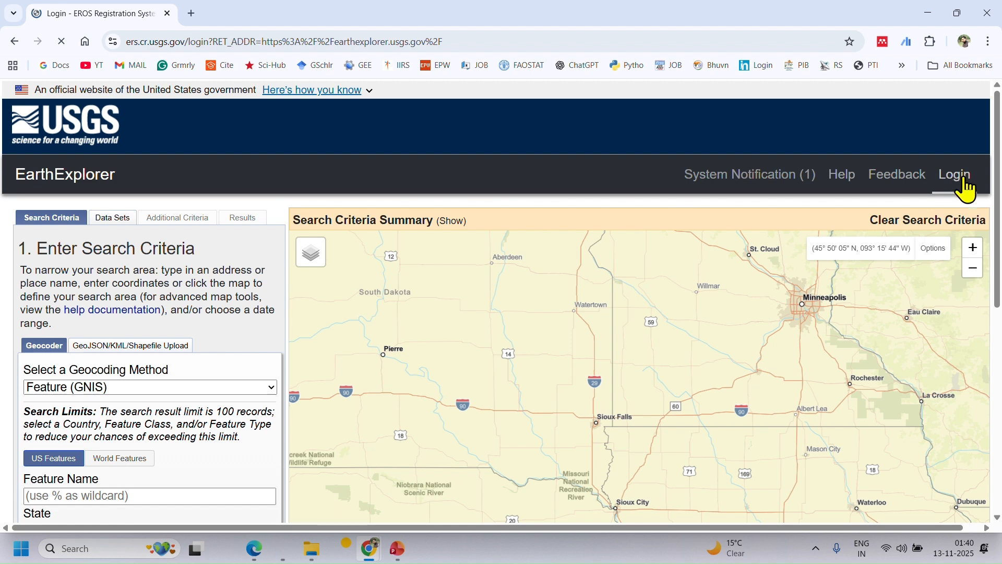
scroll(433, 279, "down", 1)
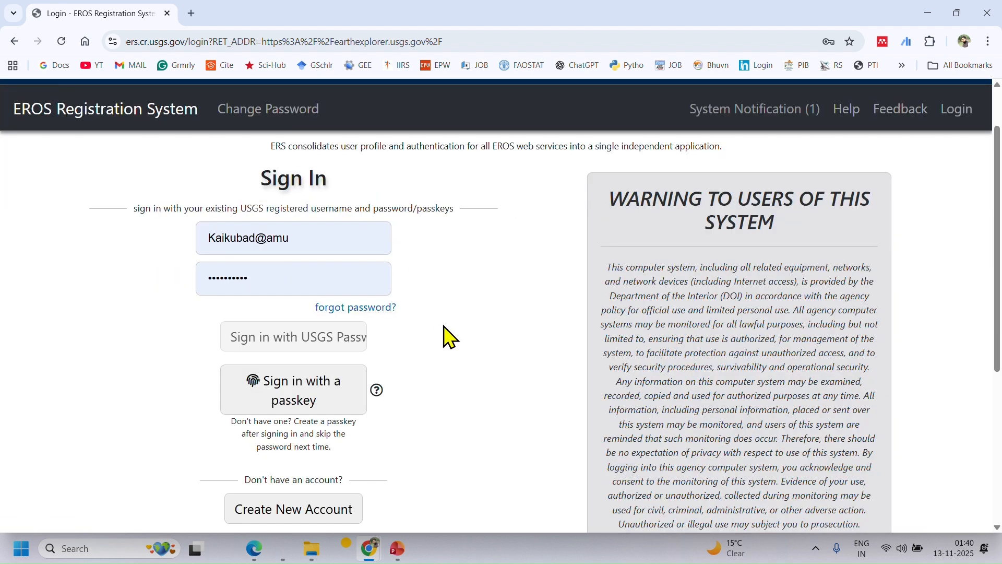
scroll(454, 334, "down", 1)
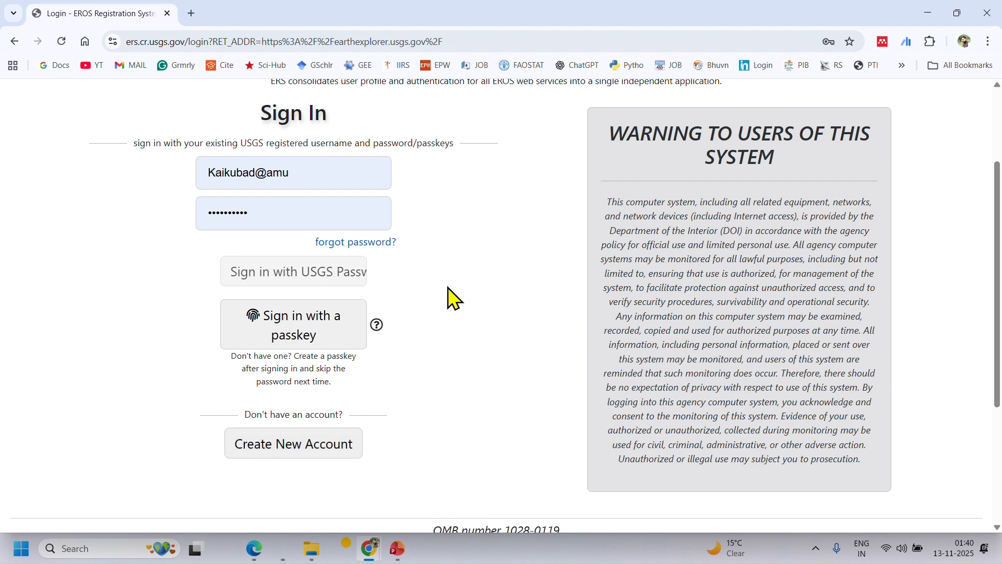
left_click(322, 174)
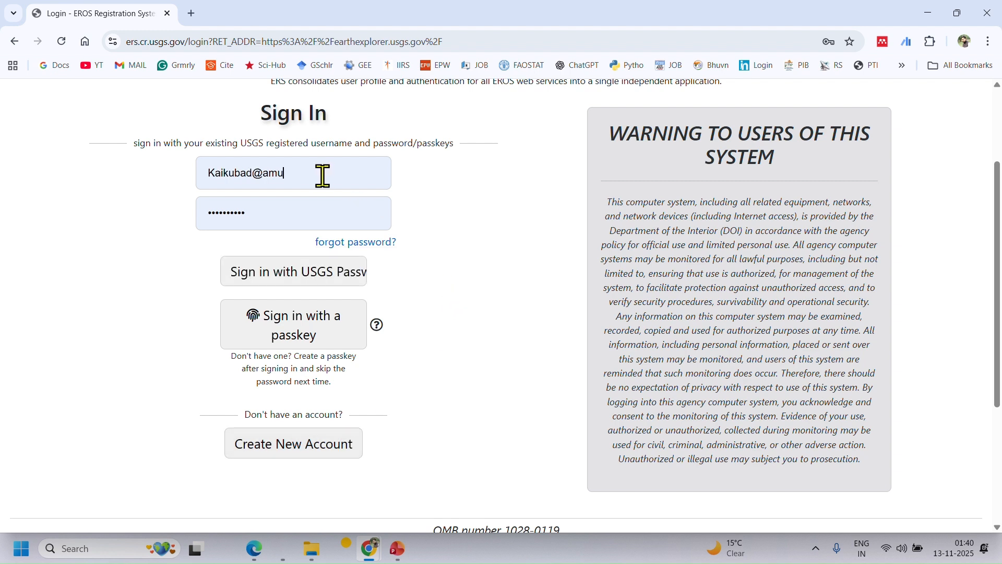
left_click(206, 252)
left_click(312, 281)
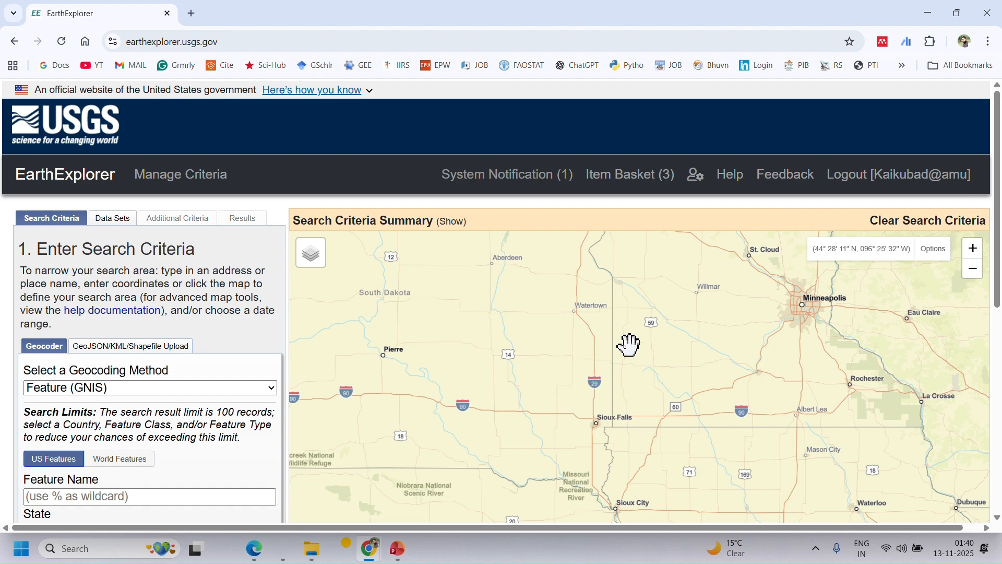
Change the base map to ESRI World Imagery on a zoomed-out world view.
scroll(631, 343, "down", 5)
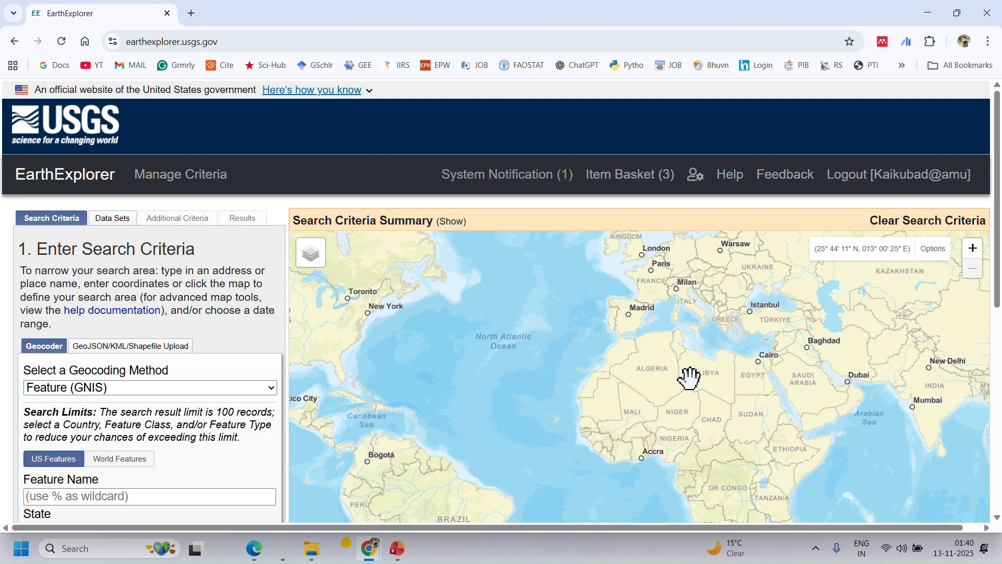
left_click(326, 267)
left_click(332, 251)
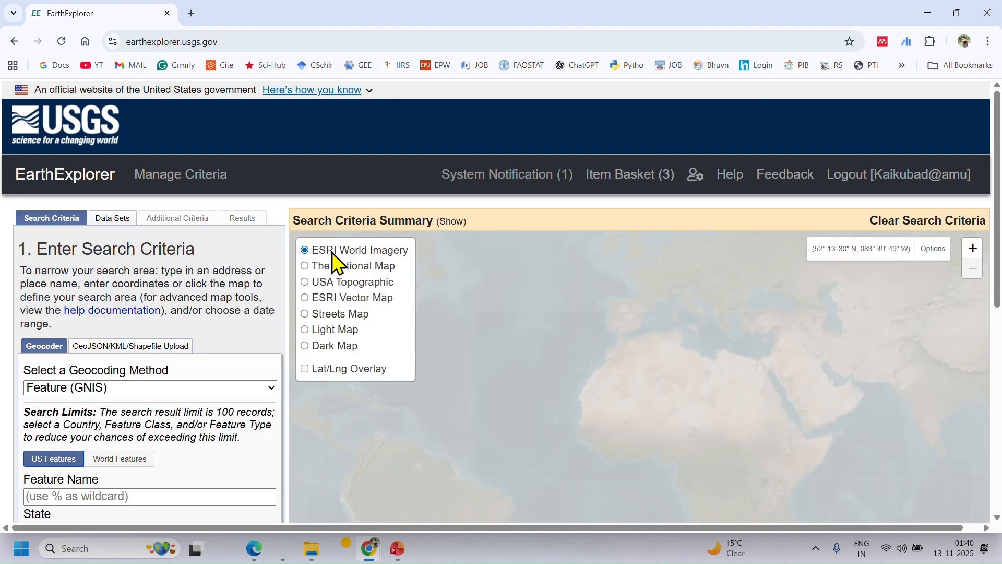
Locate the Delhi region of northern India on the satellite map.
left_click_drag(828, 414, 742, 345)
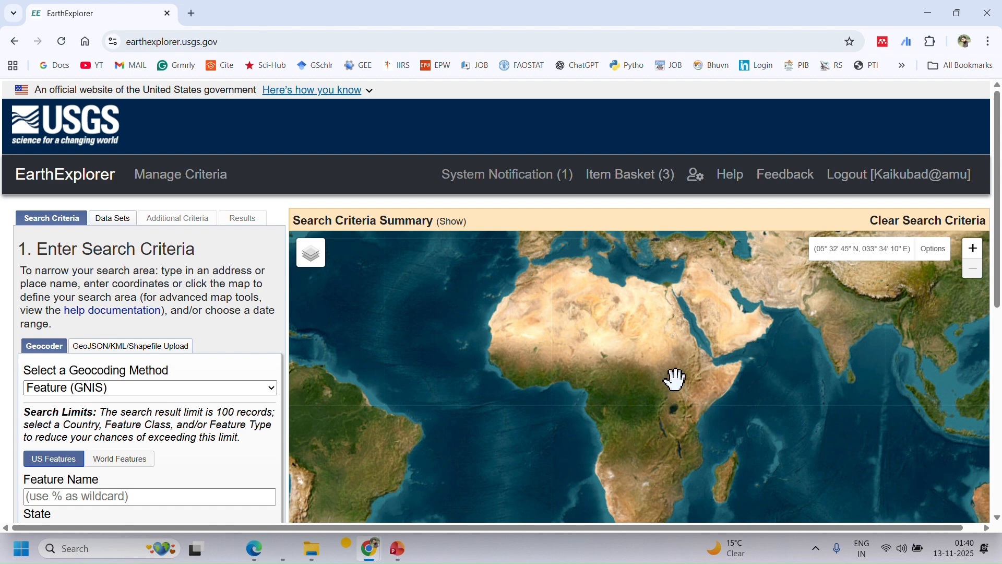
left_click_drag(671, 378, 749, 392)
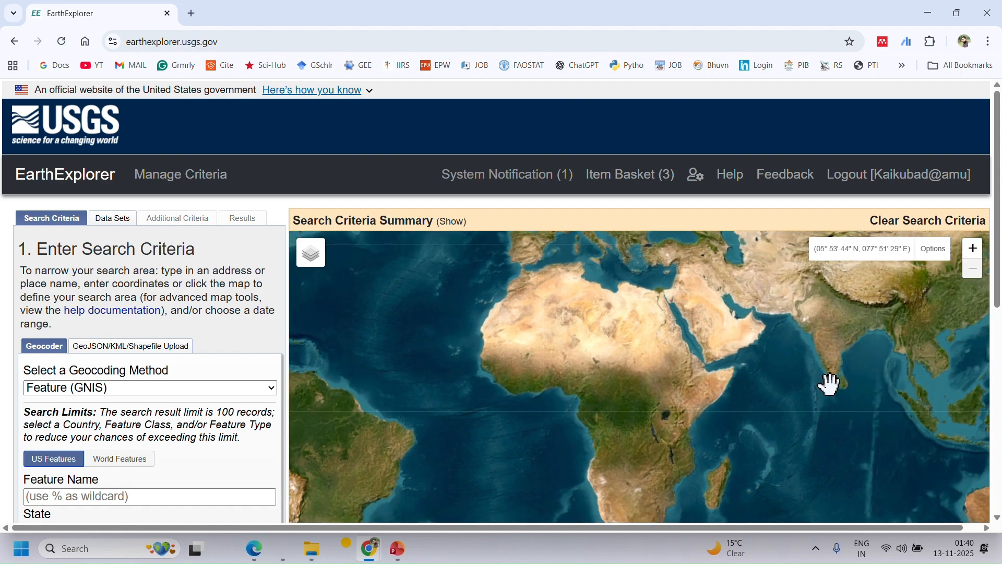
left_click_drag(832, 396, 674, 351)
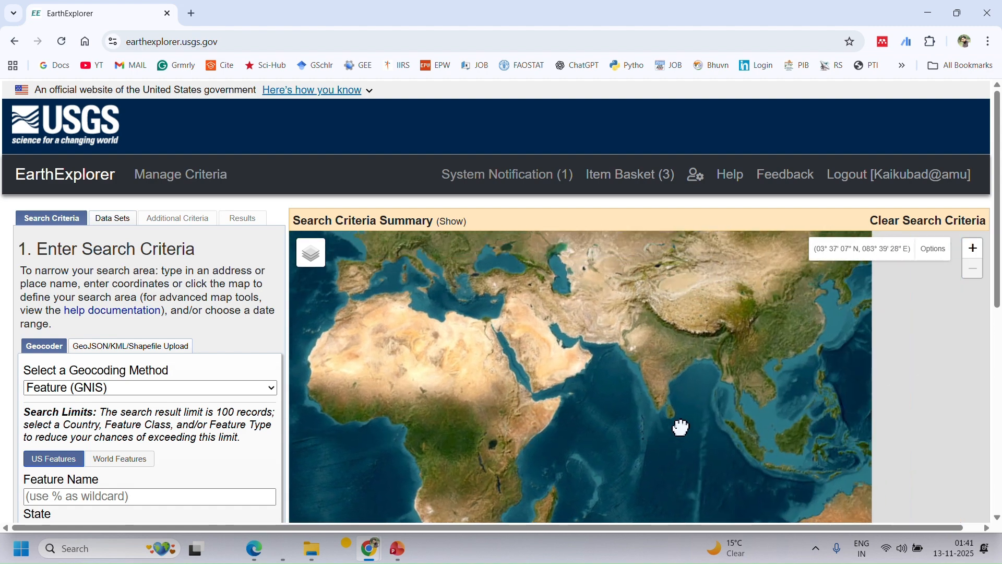
scroll(669, 338, "up", 3)
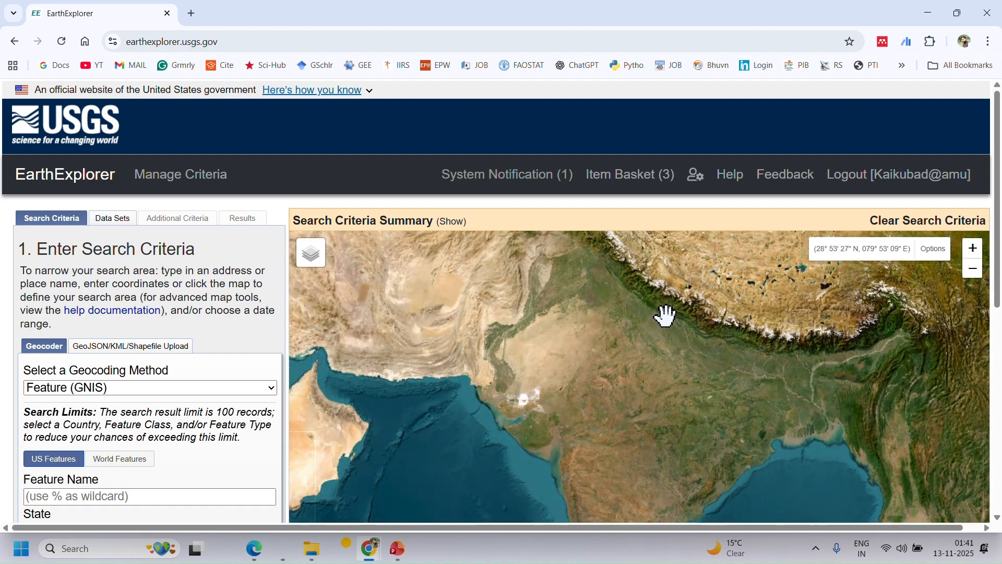
left_click_drag(665, 316, 637, 399)
scroll(635, 363, "up", 1)
scroll(613, 432, "up", 2)
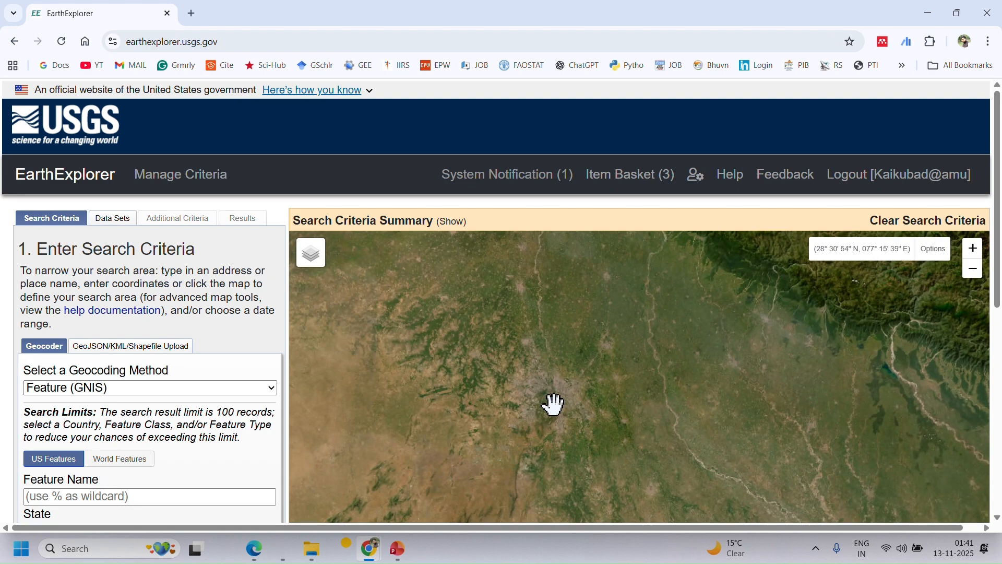
left_click_drag(563, 411, 551, 386)
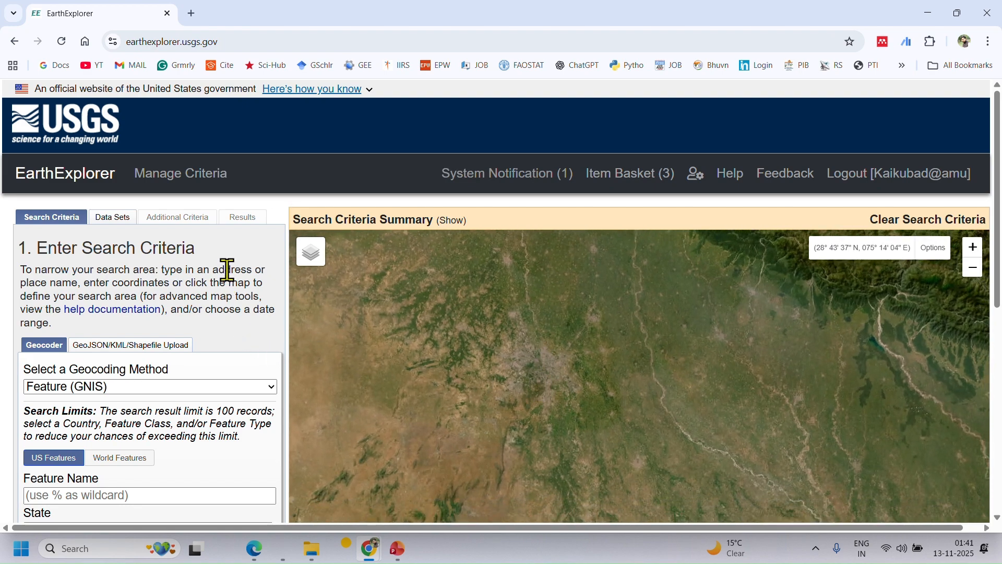
Set the geocoding method in the search criteria to Address/Place (Google).
scroll(227, 268, "down", 3)
scroll(228, 270, "down", 1)
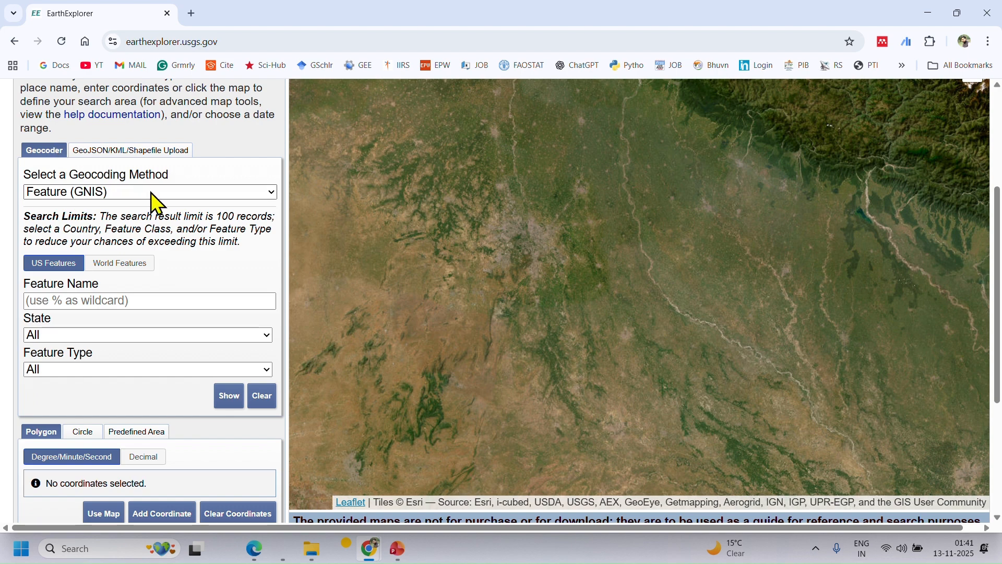
left_click(270, 193)
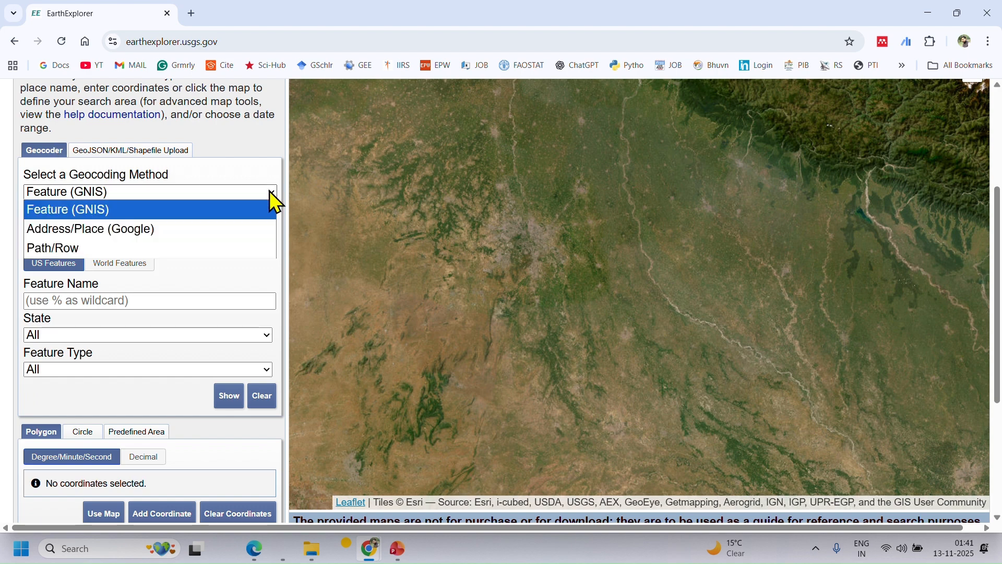
left_click(142, 229)
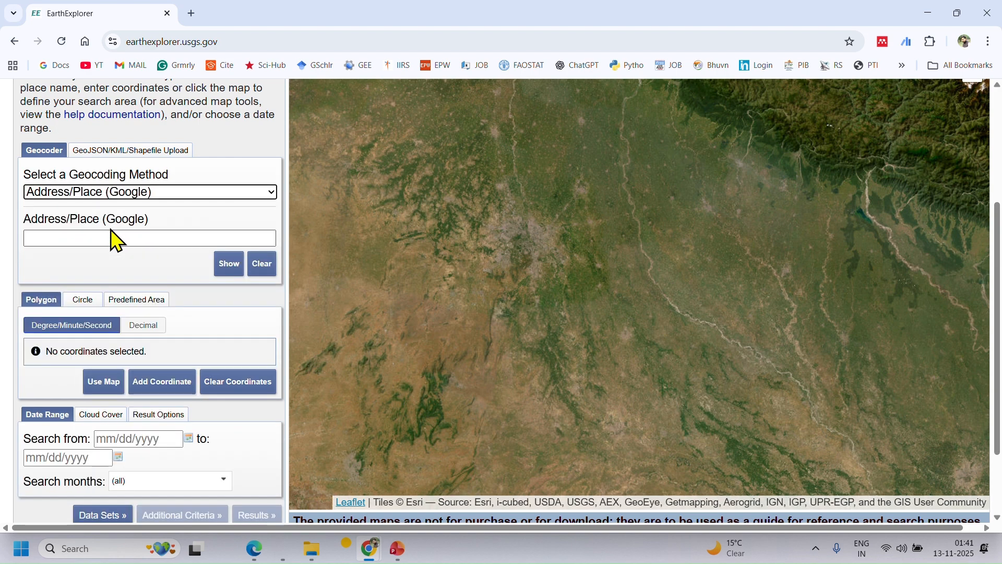
Search for the place New Delhi, add its coordinates to the area of interest, and clear them.
left_click(144, 242)
left_click(104, 240)
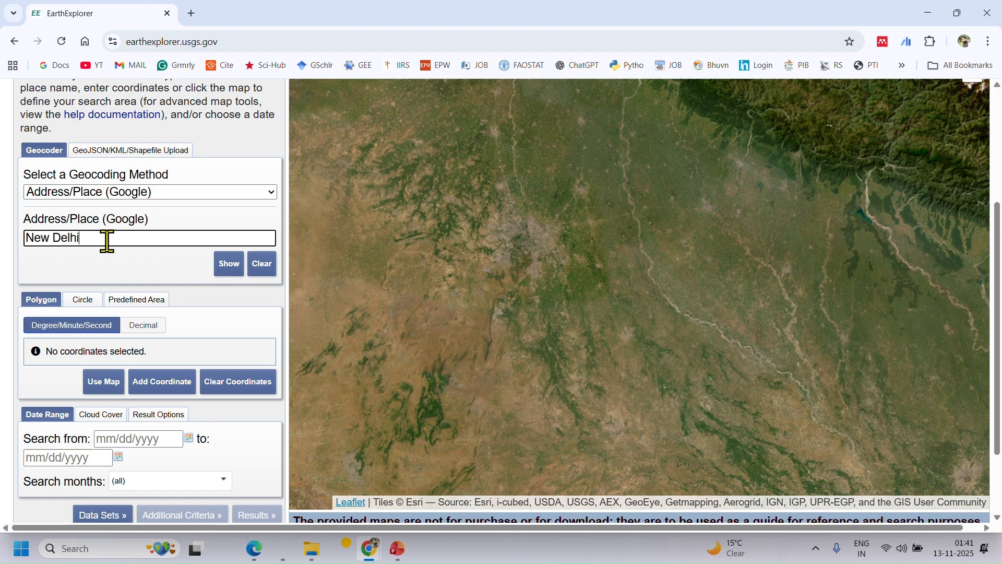
left_click(233, 272)
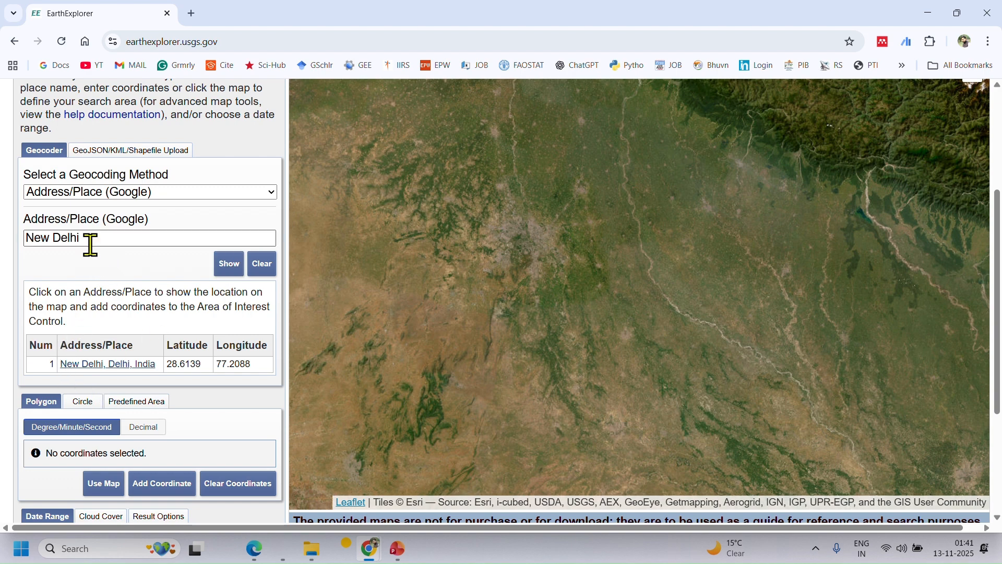
left_click(97, 364)
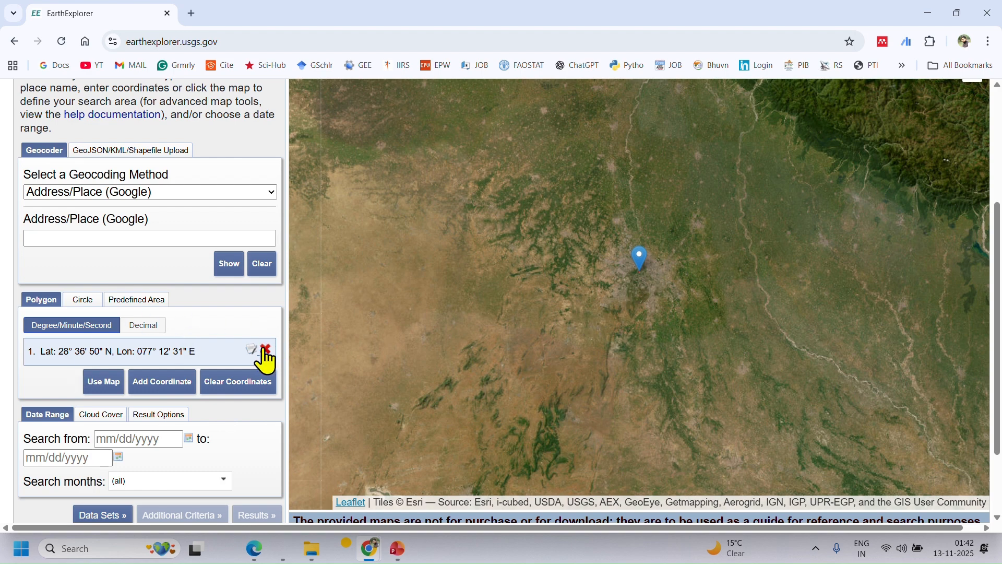
left_click(253, 390)
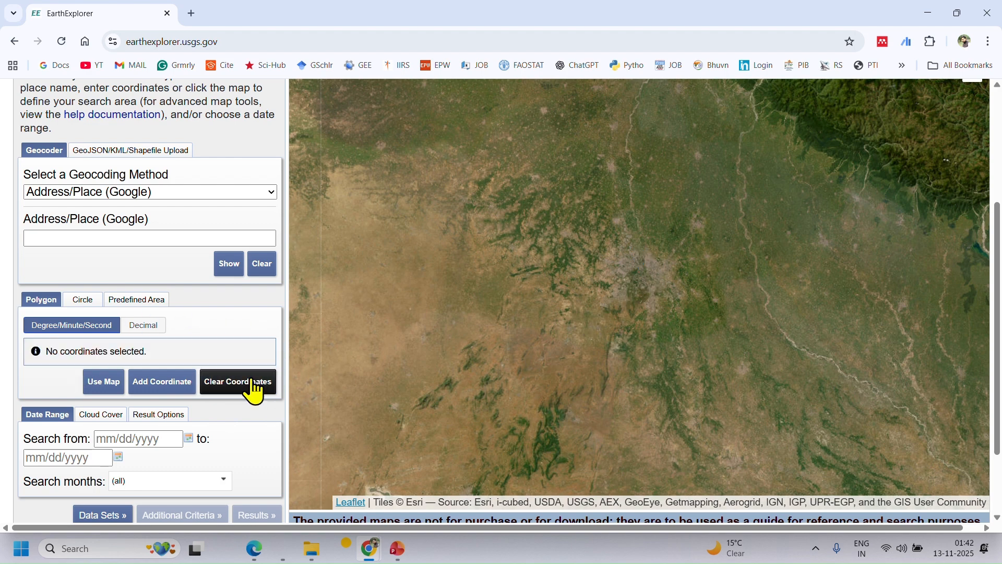
Use the map view around Delhi as the rectangular search polygon and clear its coordinates.
scroll(610, 292, "down", 1)
left_click_drag(607, 293, 506, 343)
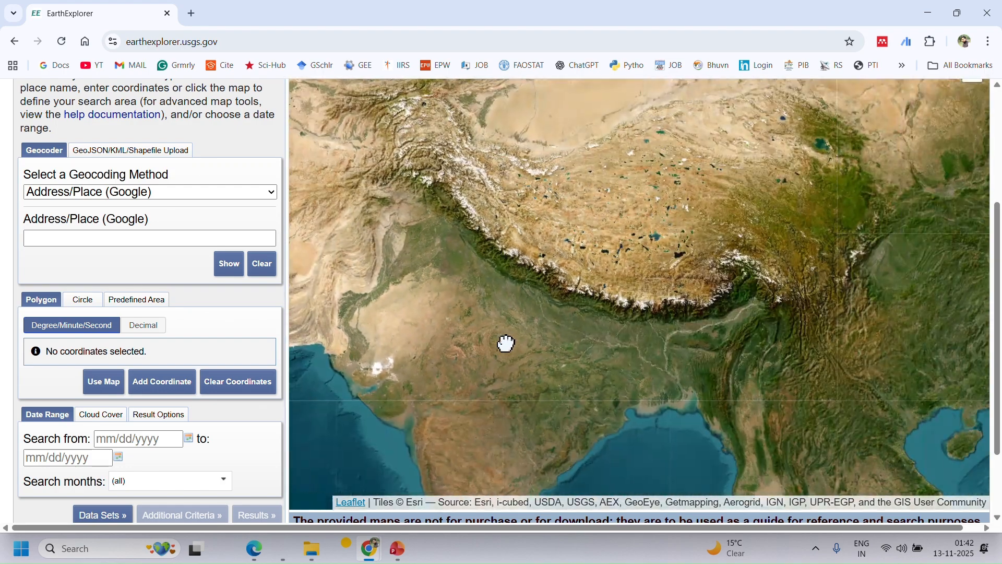
scroll(512, 340, "up", 3)
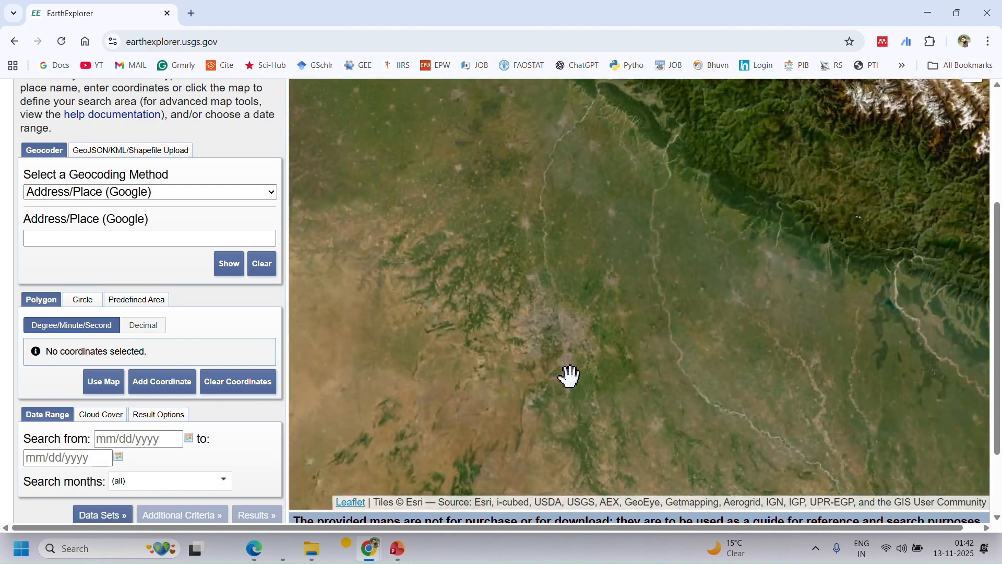
scroll(568, 372, "up", 1)
left_click_drag(556, 268, 636, 309)
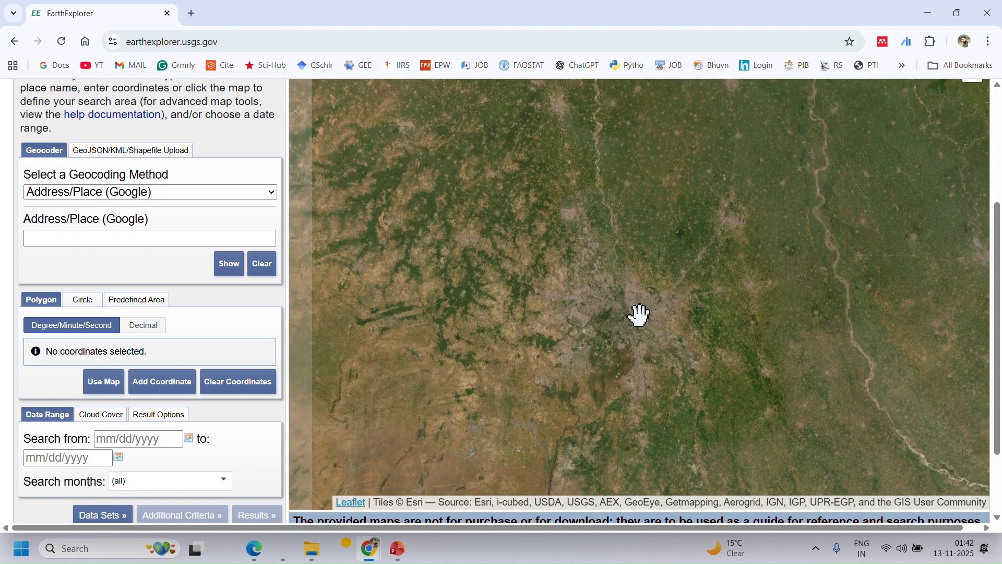
scroll(639, 317, "up", 1)
left_click_drag(587, 357, 602, 335)
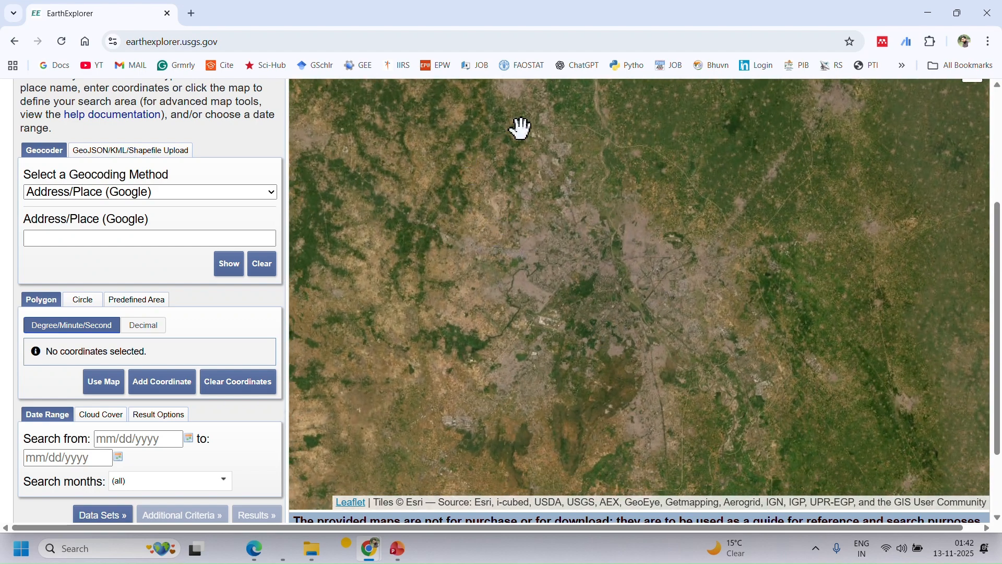
left_click(116, 386)
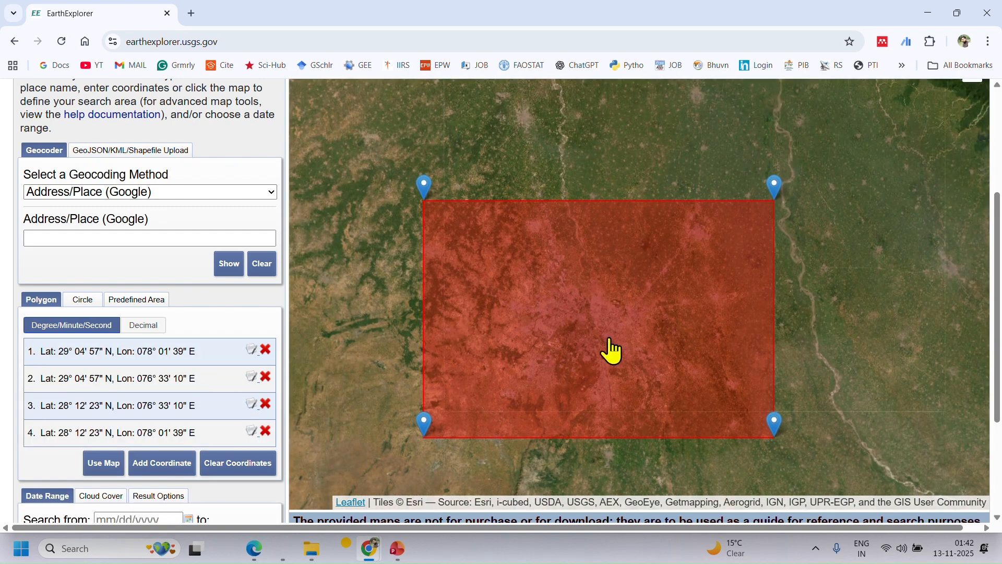
left_click_drag(611, 351, 626, 261)
scroll(627, 261, "down", 1)
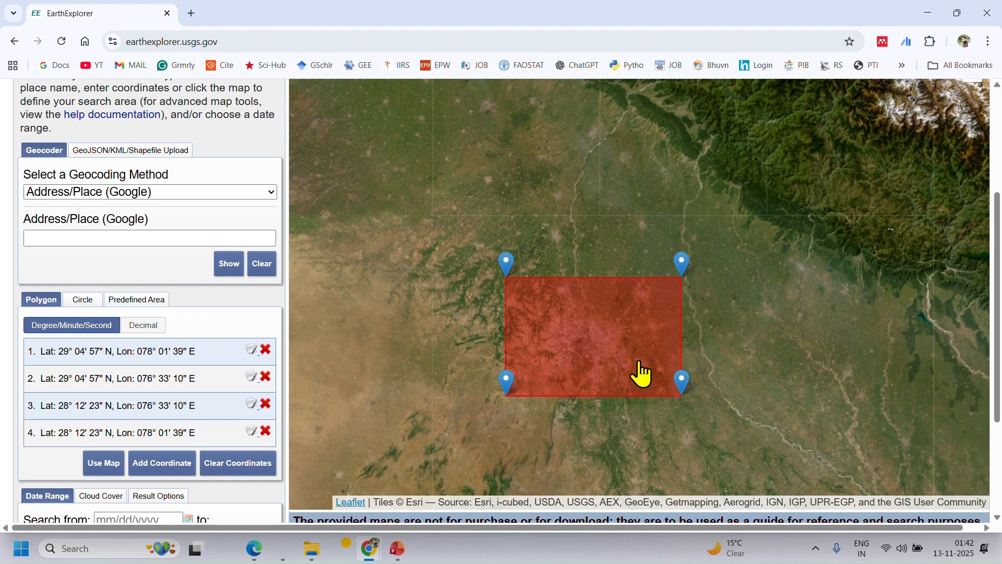
left_click(264, 466)
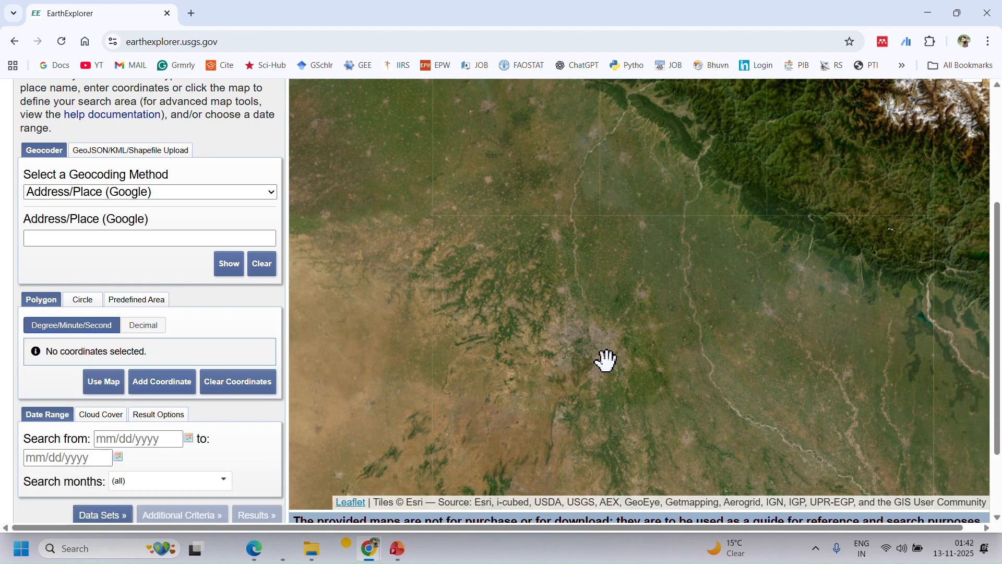
Draw a five-point search polygon around Delhi, spanning about 28°06' to 29°08' N and 76°35' to 77°53' E.
left_click_drag(597, 369, 641, 332)
scroll(665, 287, "up", 1)
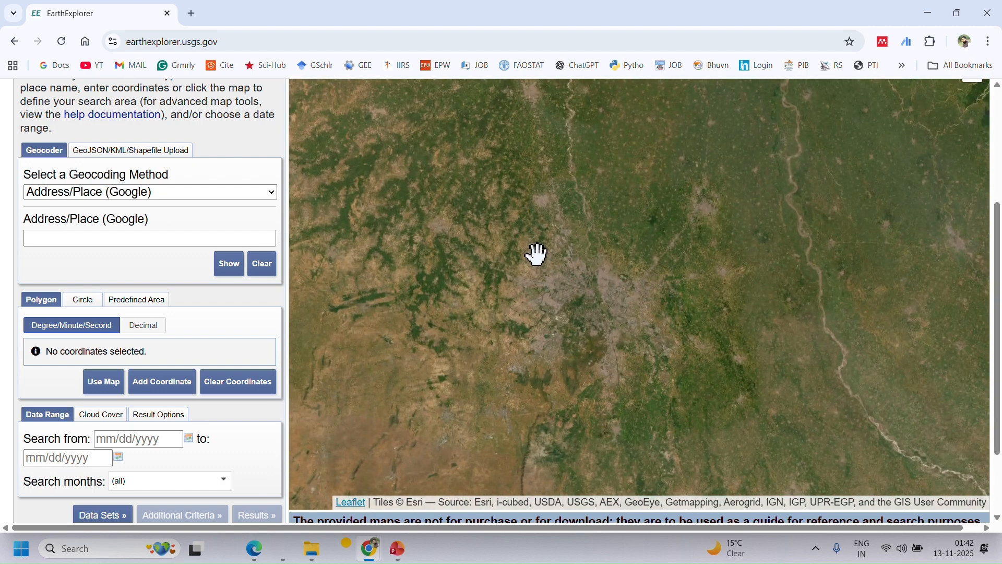
scroll(603, 286, "up", 1)
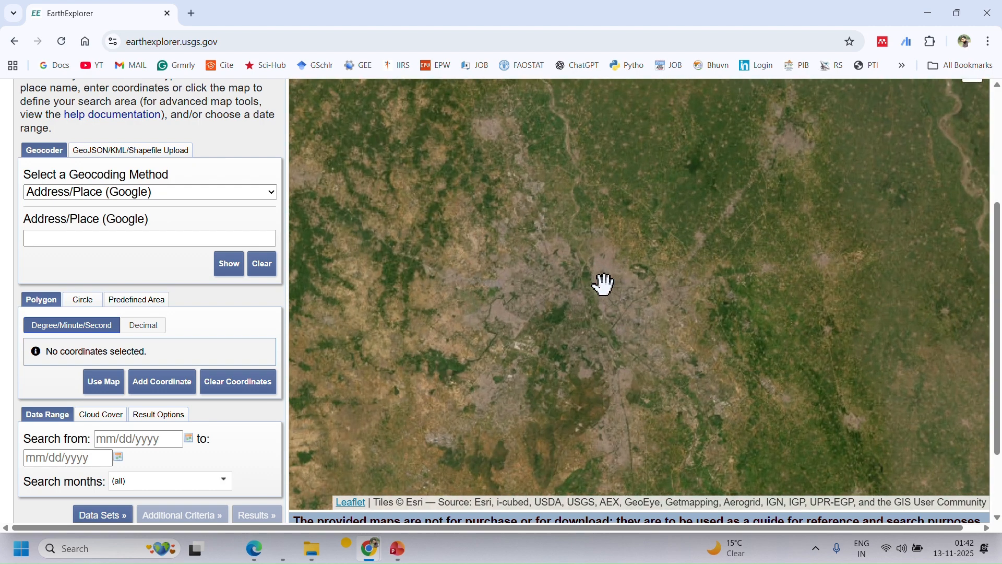
scroll(604, 286, "down", 1)
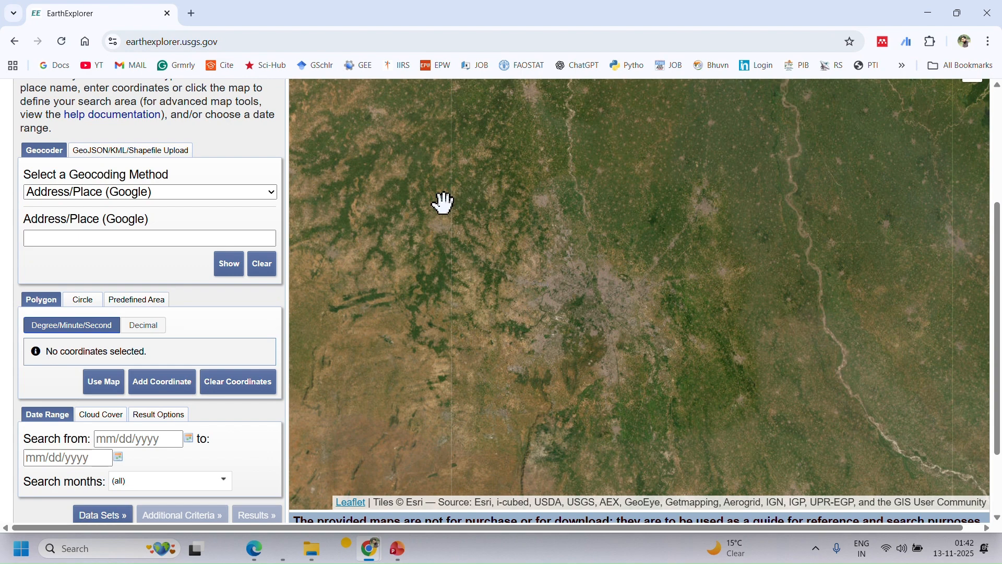
left_click(458, 172)
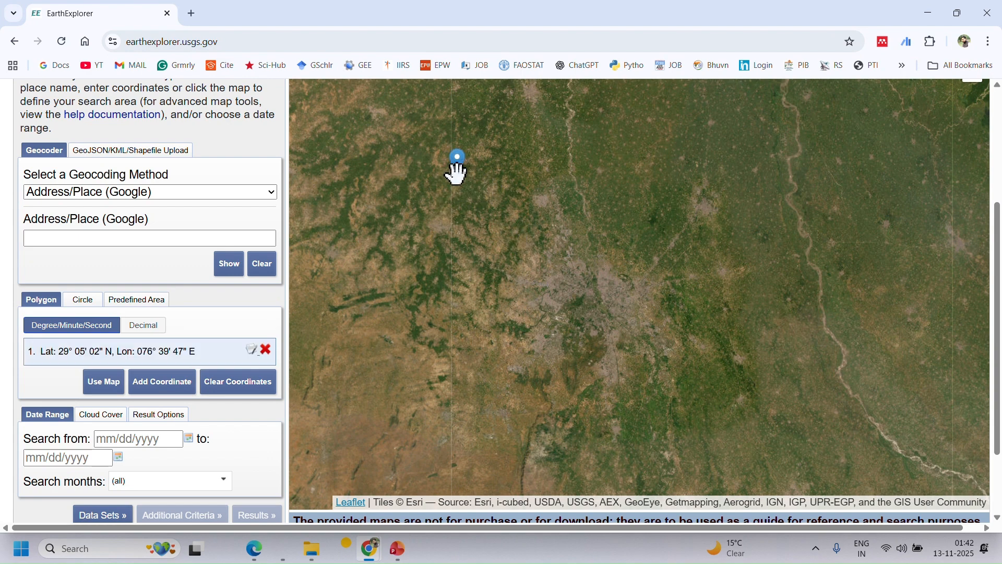
left_click(731, 159)
left_click(746, 415)
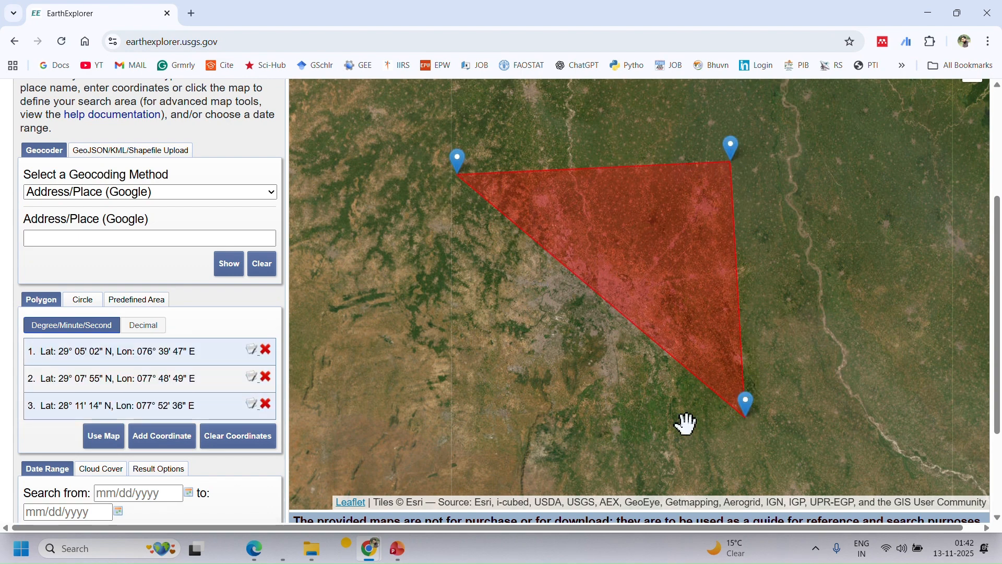
left_click(533, 439)
left_click(441, 346)
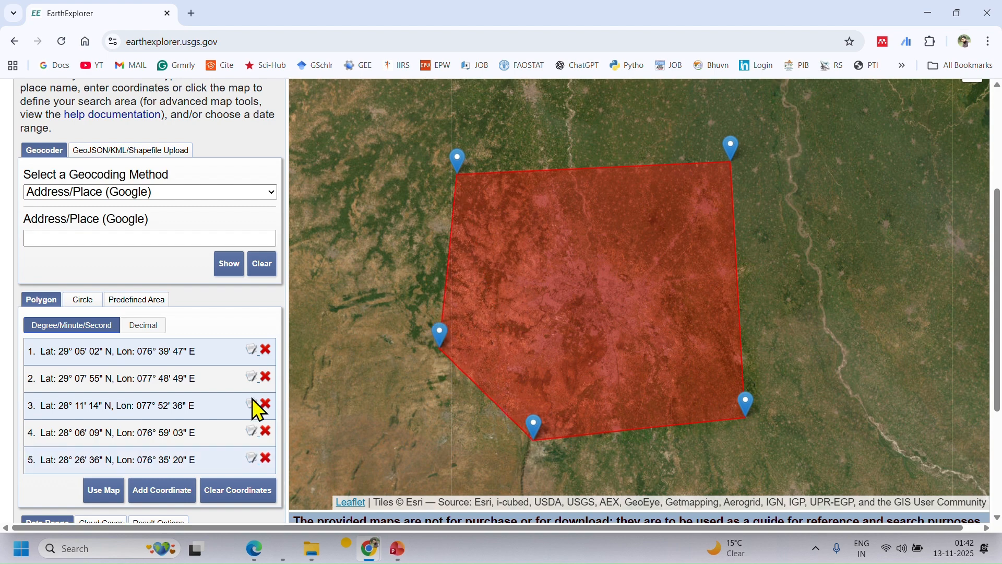
scroll(172, 351, "down", 3)
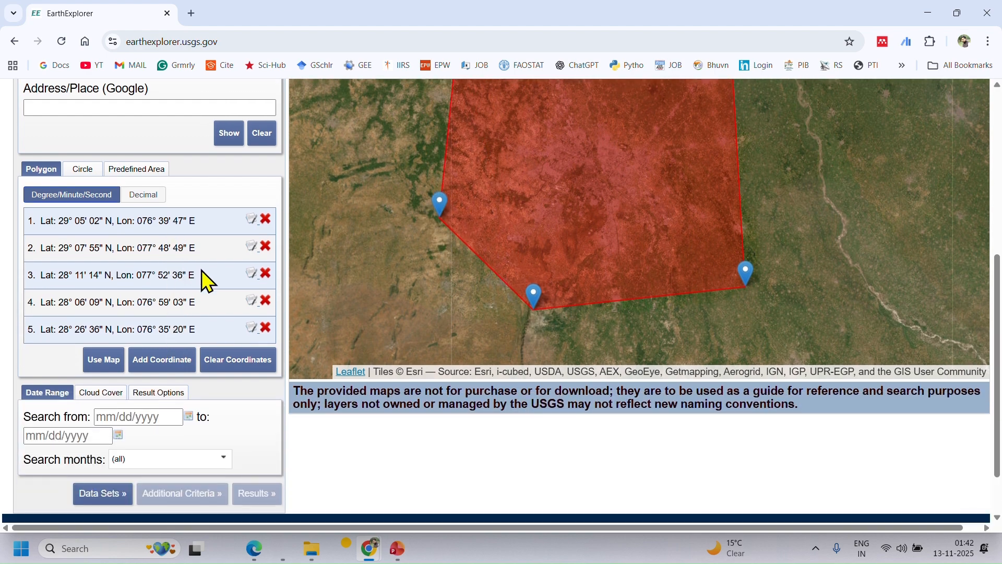
scroll(199, 269, "down", 2)
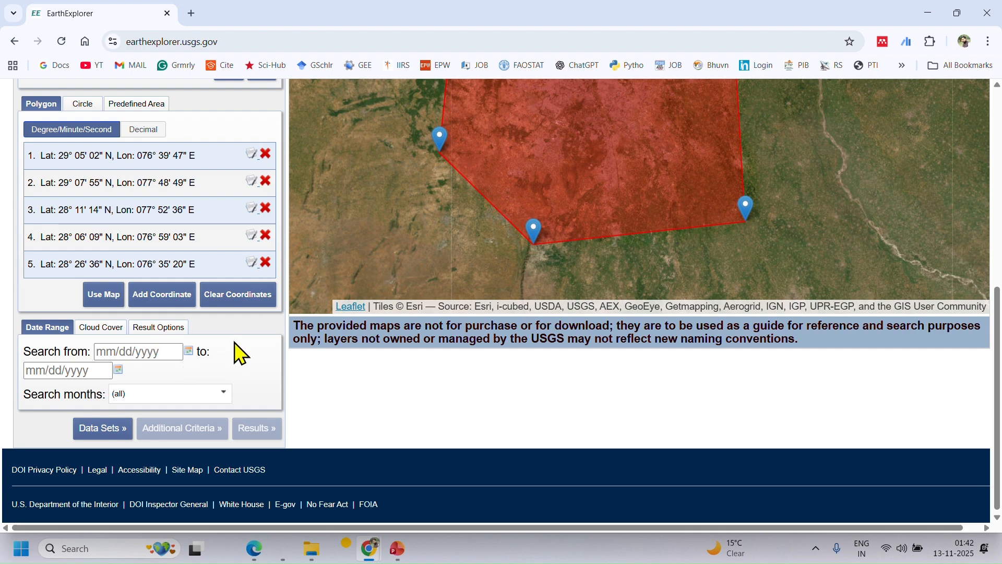
Select the SRTM 1 Arc-Second Global data set under Digital Elevation and search it for the drawn polygon.
scroll(157, 414, "down", 1)
left_click(119, 432)
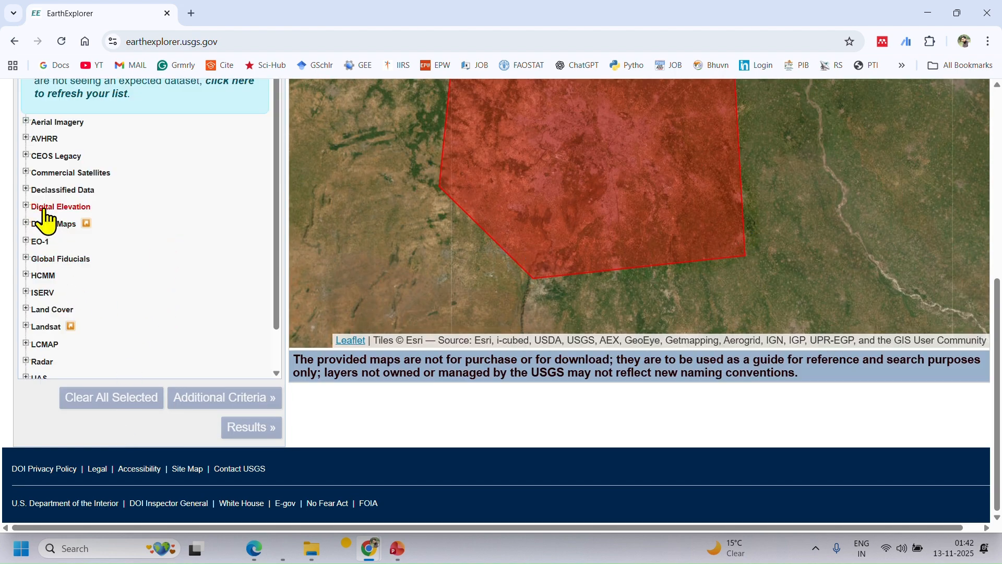
left_click(25, 207)
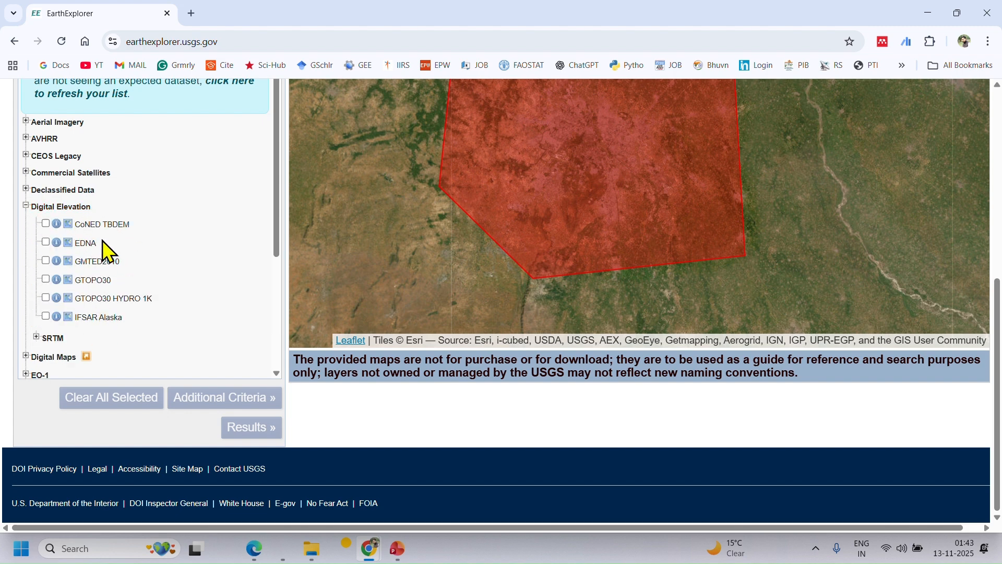
left_click(37, 338)
scroll(78, 323, "down", 2)
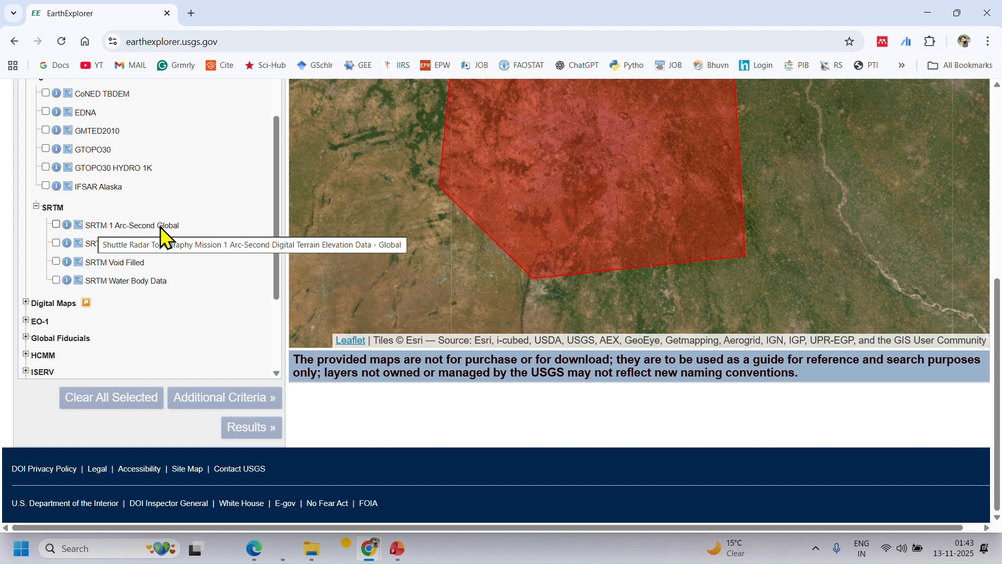
left_click(55, 225)
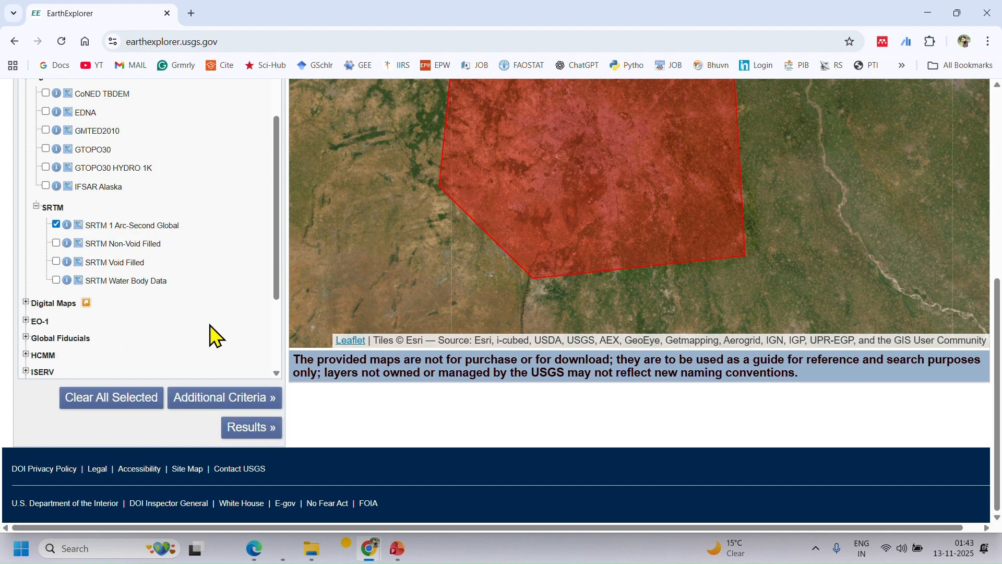
left_click(246, 433)
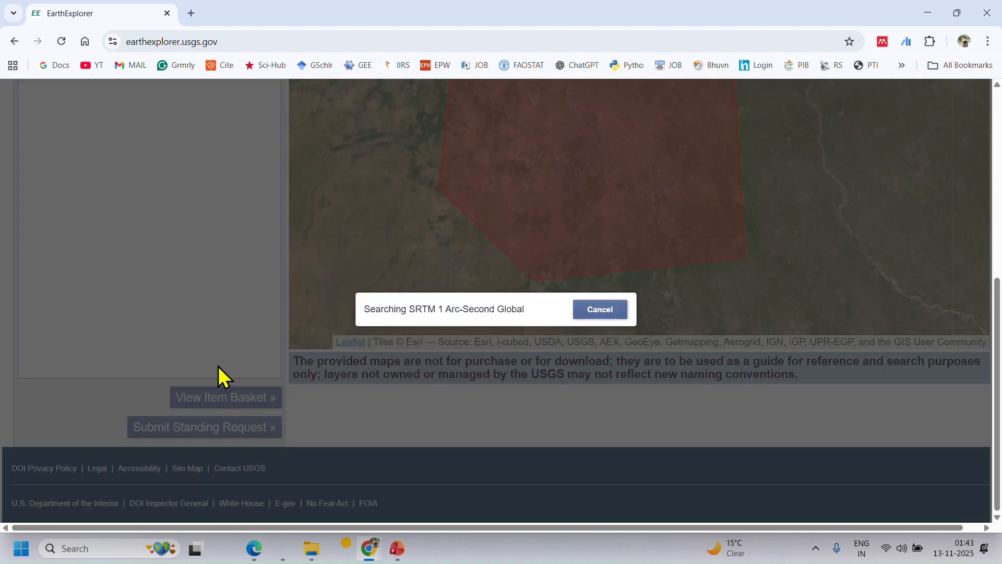
Show the map footprint of tile SRTM1N28E076V3, and switch the footprint of SRTM1N28E077V3 on and off.
scroll(211, 318, "up", 3)
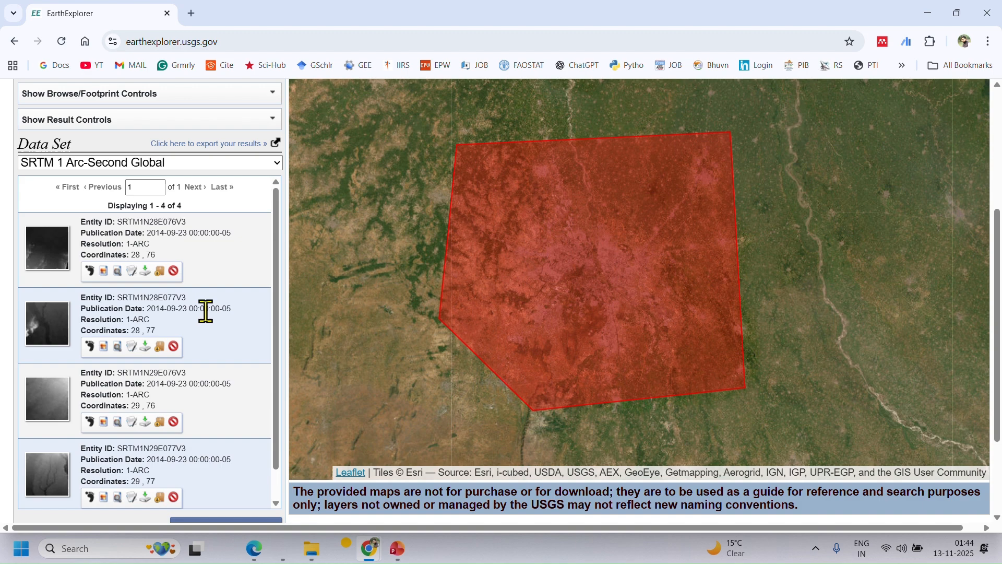
left_click(90, 272)
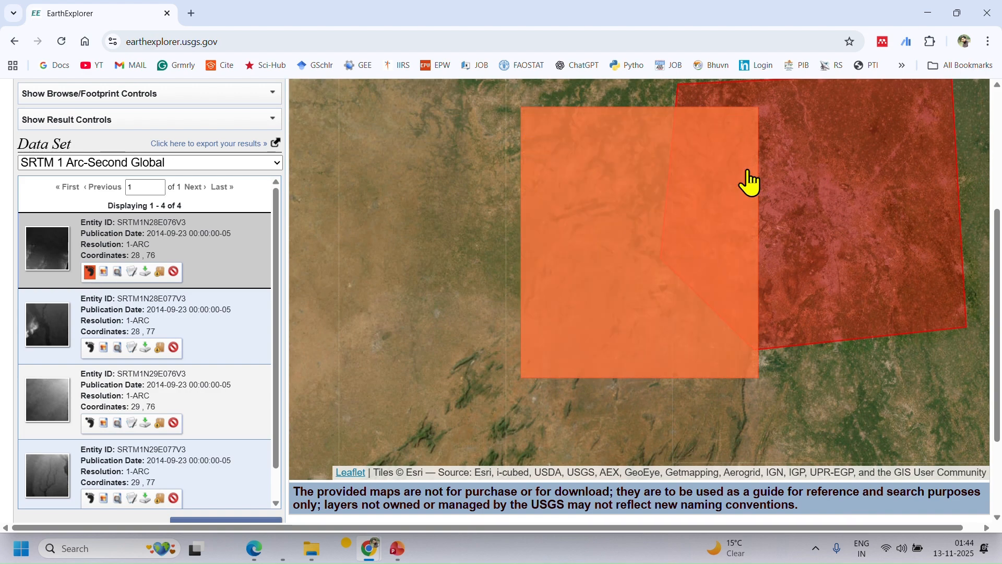
scroll(712, 352, "down", 2)
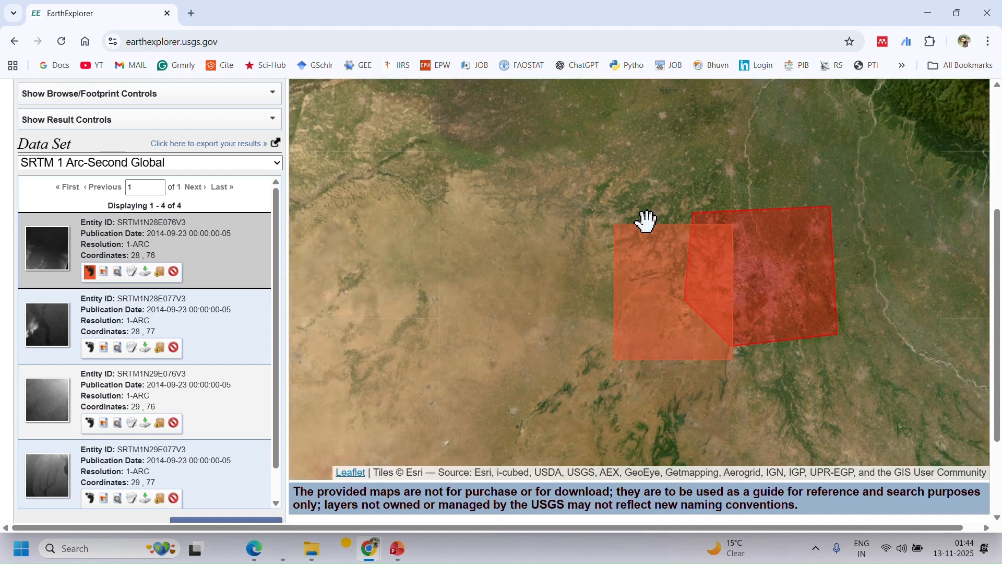
left_click(88, 348)
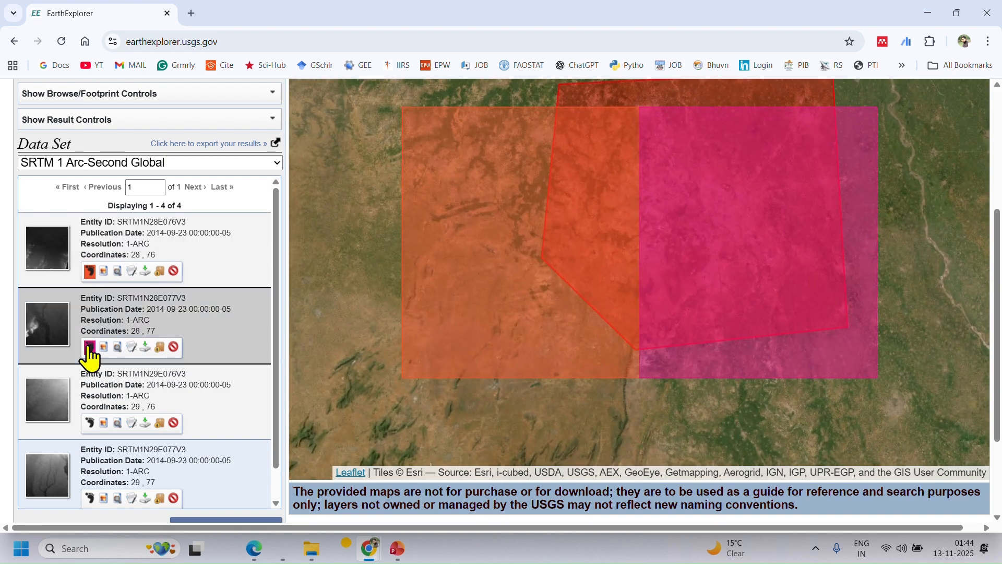
left_click(89, 347)
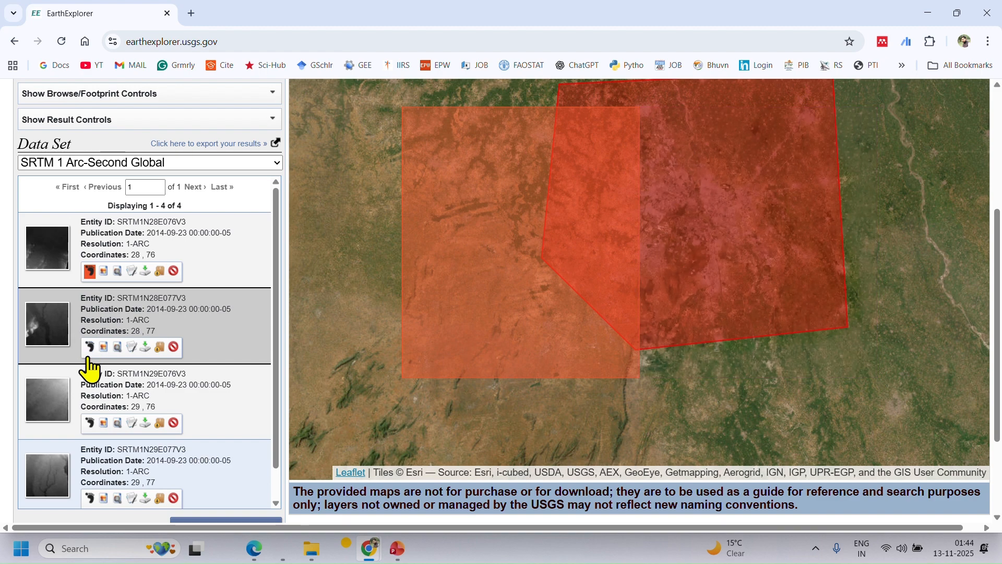
scroll(89, 386, "down", 1)
Switch the footprints of tiles SRTM1N29E076V3 and SRTM1N29E077V3 on and off to compare their coverage with the polygon.
left_click(90, 390)
left_click(90, 390)
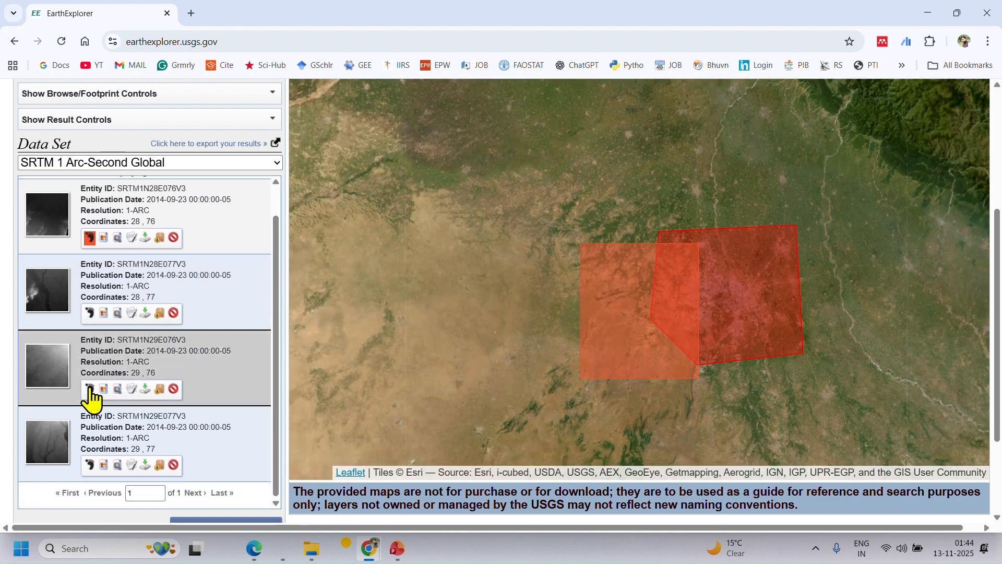
left_click(89, 464)
left_click(89, 465)
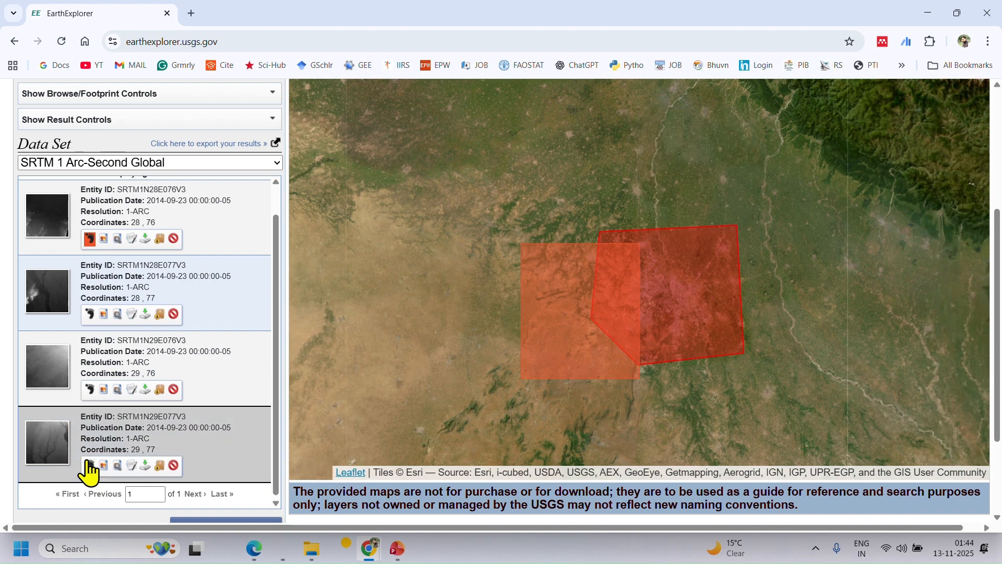
left_click(90, 390)
left_click(90, 390)
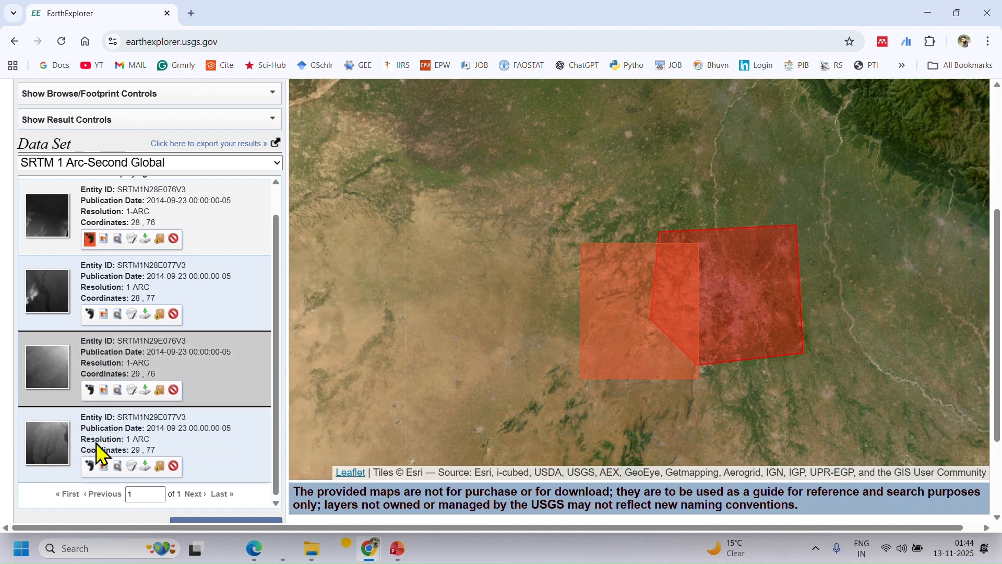
Show the footprints of SRTM1N29E077V3 and SRTM1N28E077V3, and hide those of both tiles at latitude 28.
left_click(90, 465)
left_click(90, 314)
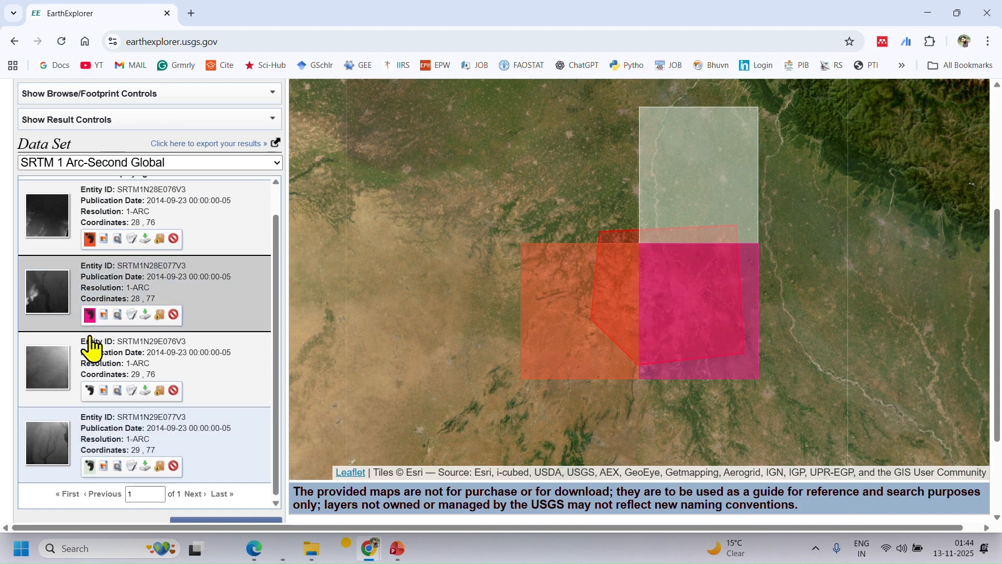
left_click(89, 239)
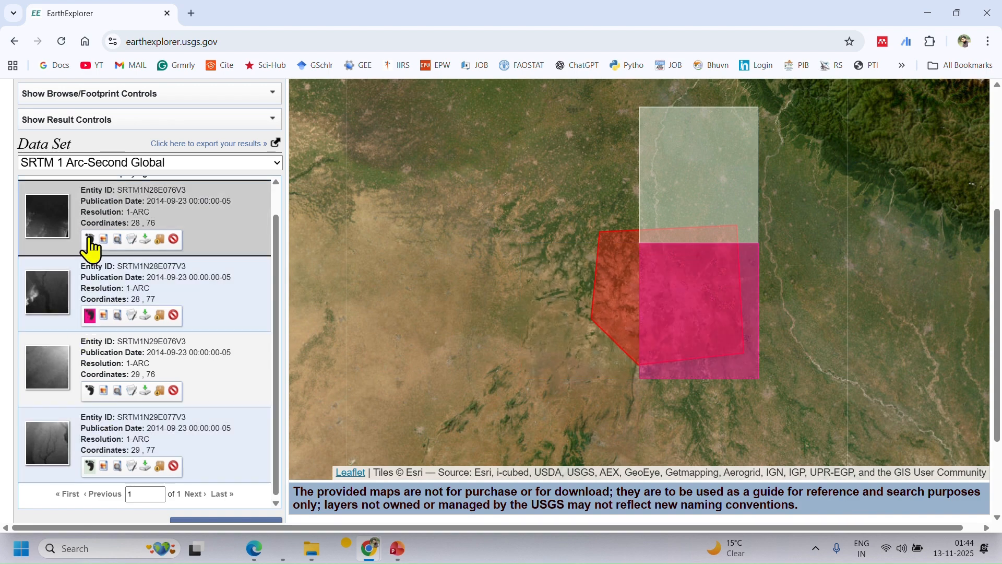
left_click(90, 315)
Overlay the browse image of SRTM1N28E077V3 on the map, hide the remaining footprint, inspect the coverage and remove the overlay.
left_click(104, 315)
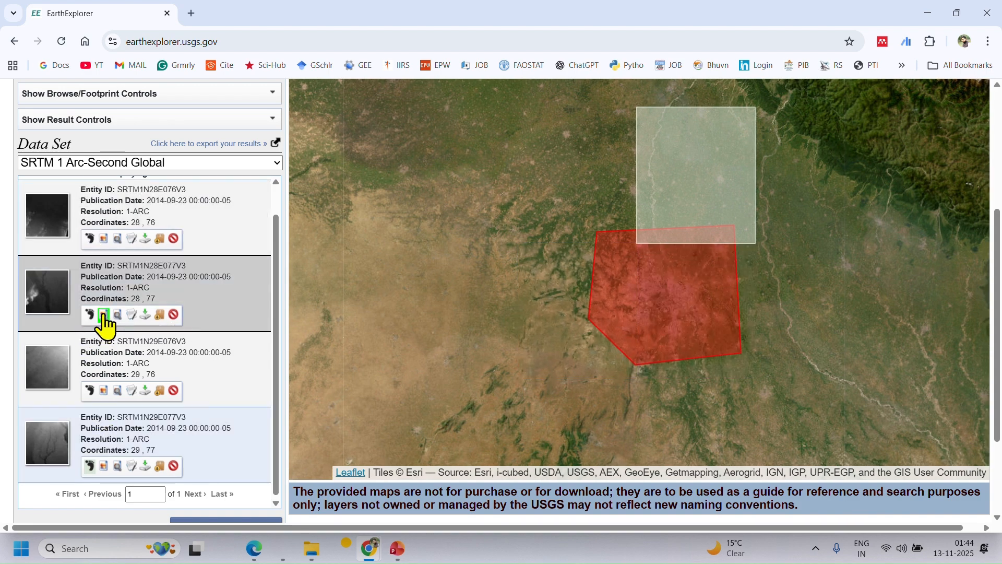
left_click(90, 467)
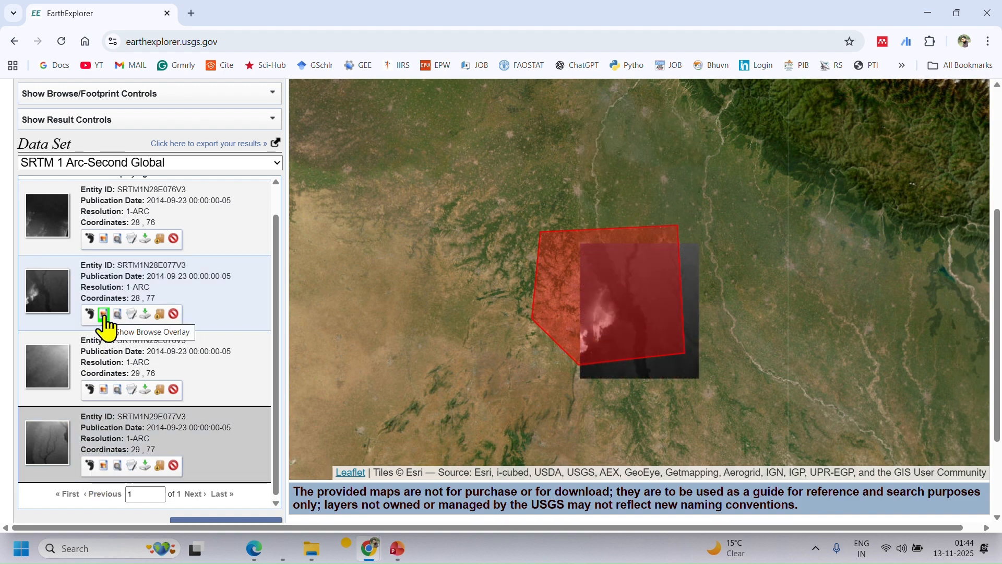
scroll(683, 334, "up", 1)
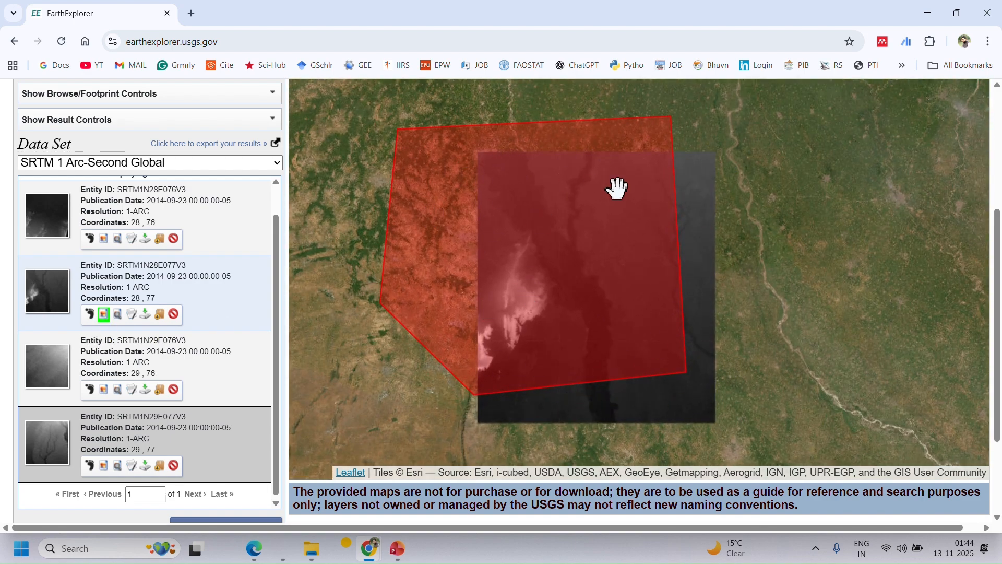
left_click(104, 314)
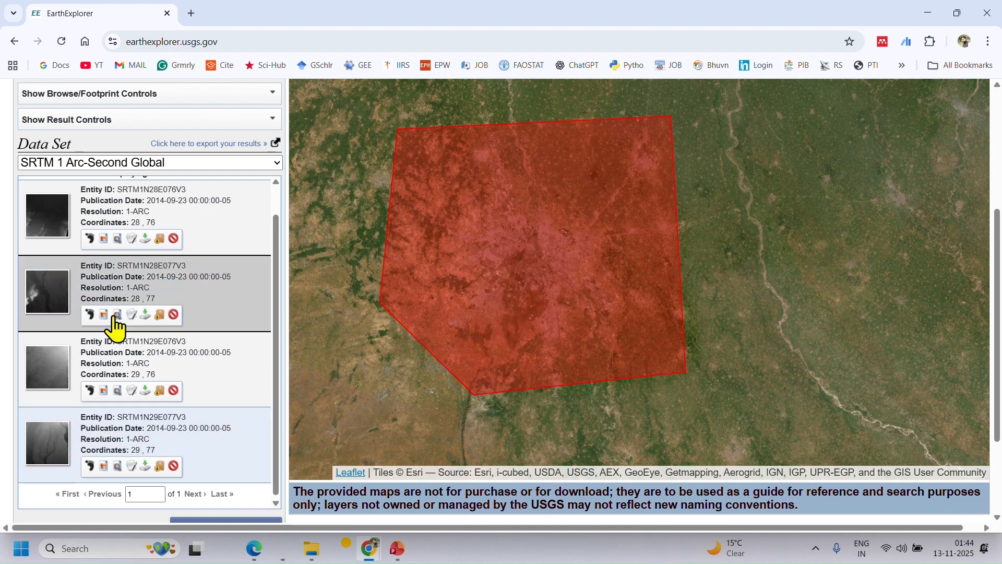
Download tile SRTM1N28E077V3 in GeoTIFF 1 Arc-second format and check the browser's downloads.
left_click(146, 315)
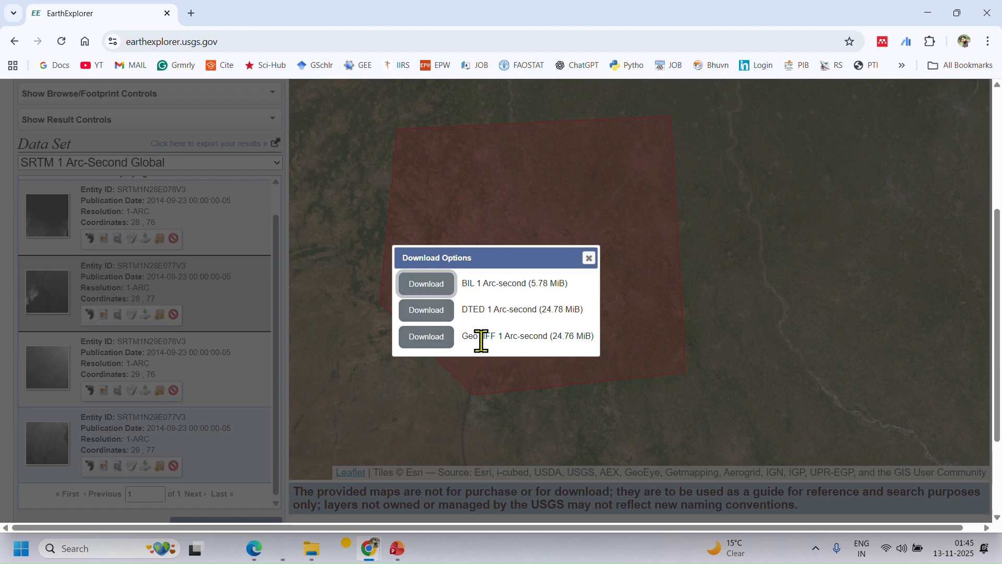
left_click_drag(462, 337, 597, 337)
left_click(550, 346)
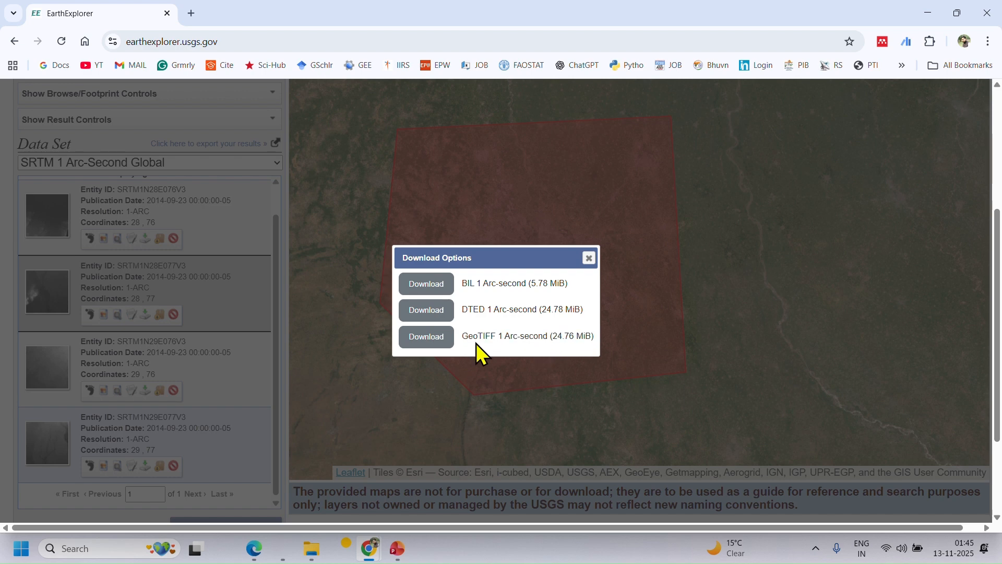
left_click(437, 338)
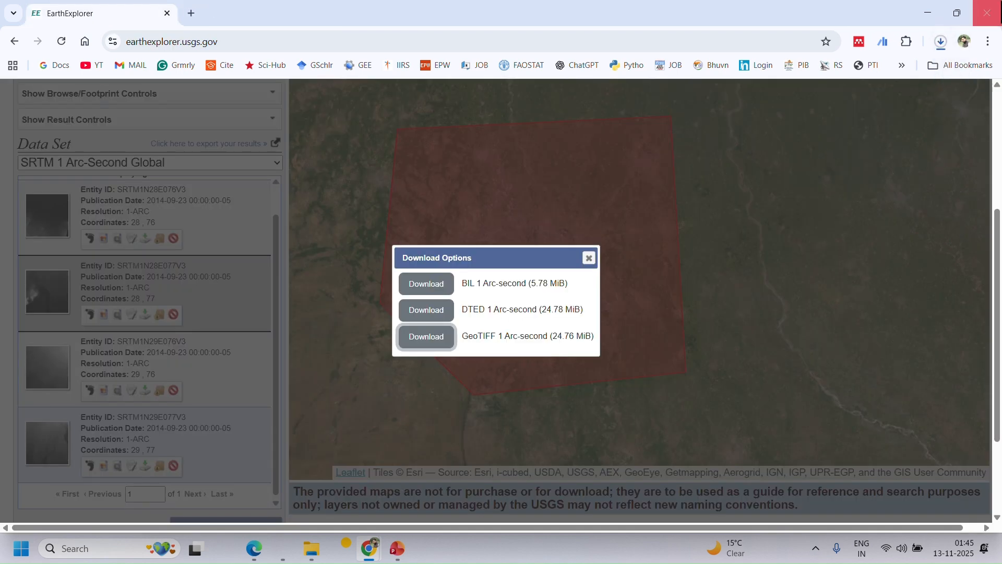
left_click(941, 42)
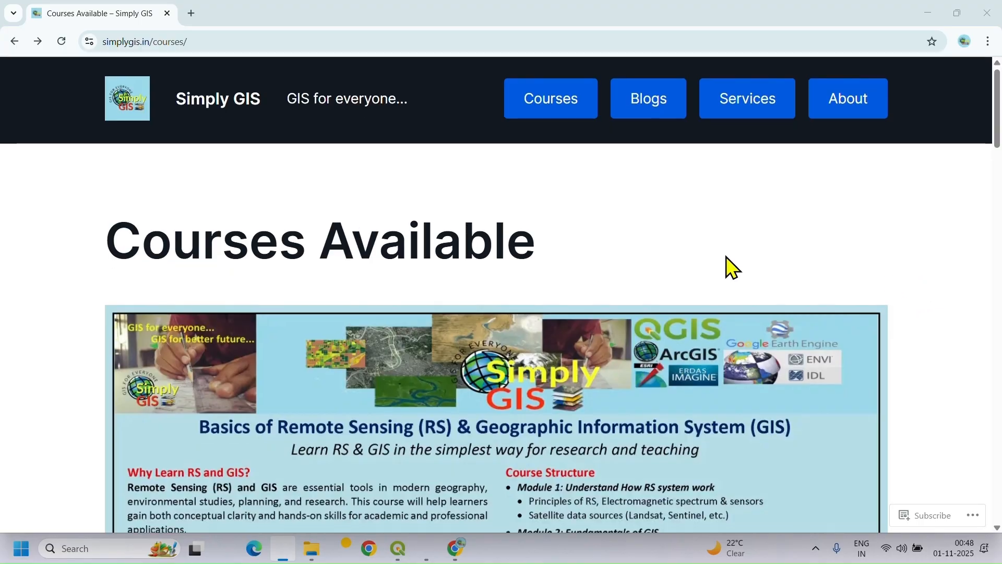
Look through the Simply GIS website's available courses and open the detailed course structure.
scroll(727, 261, "down", 3)
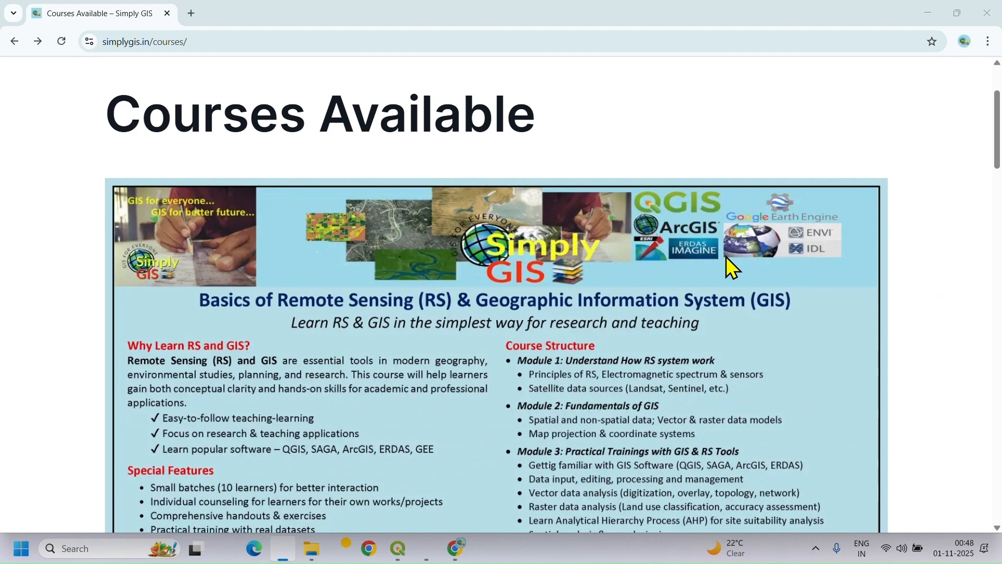
scroll(726, 255, "down", 2)
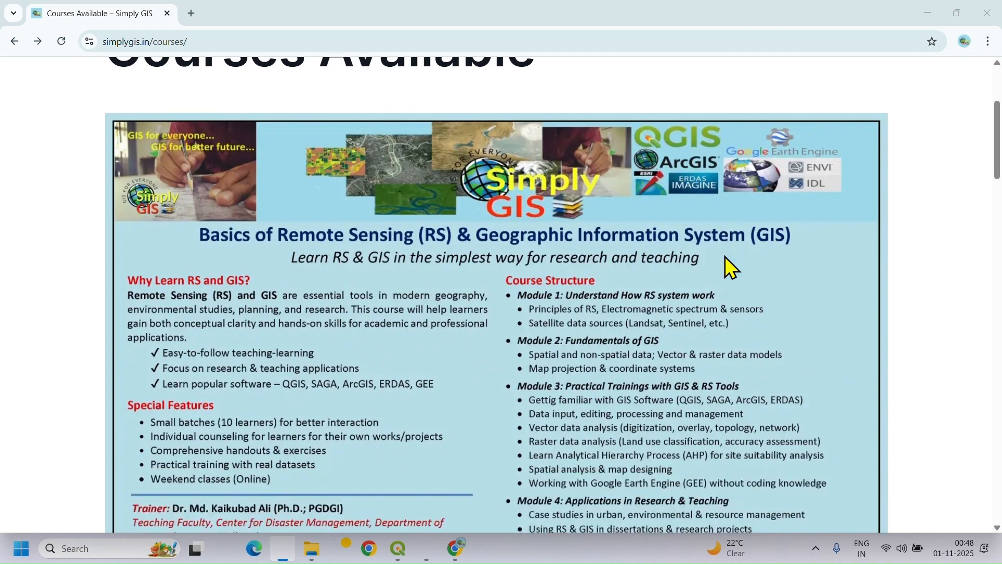
scroll(727, 264, "down", 2)
scroll(519, 426, "down", 4)
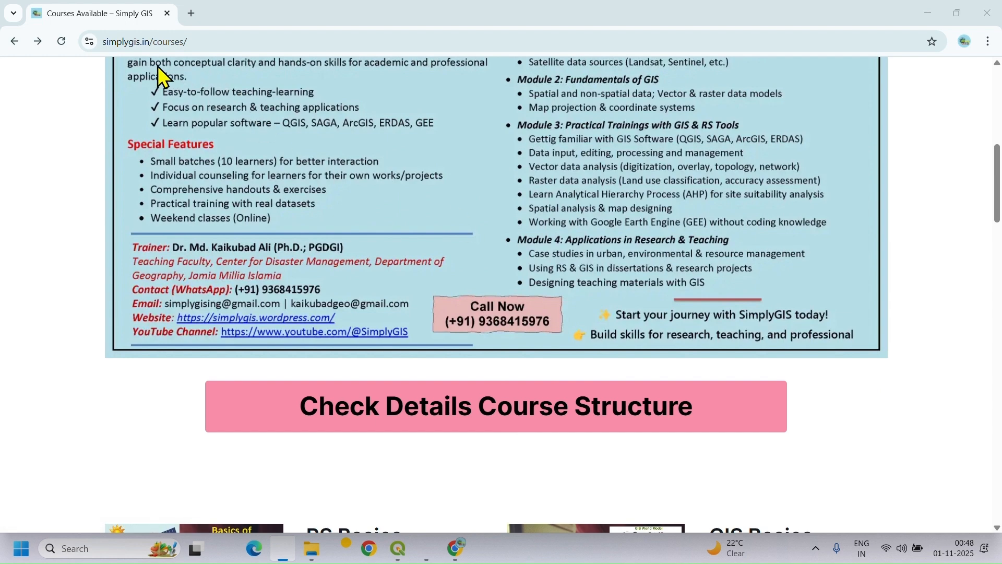
left_click(517, 418)
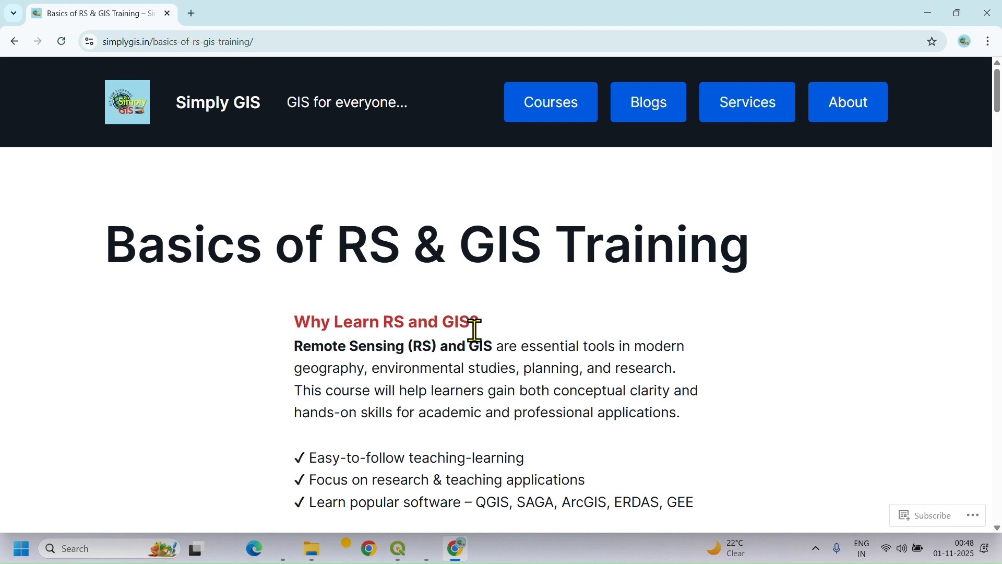
Review the Basics of RS & GIS Training page, including its special features, course details and session table.
scroll(475, 329, "down", 8)
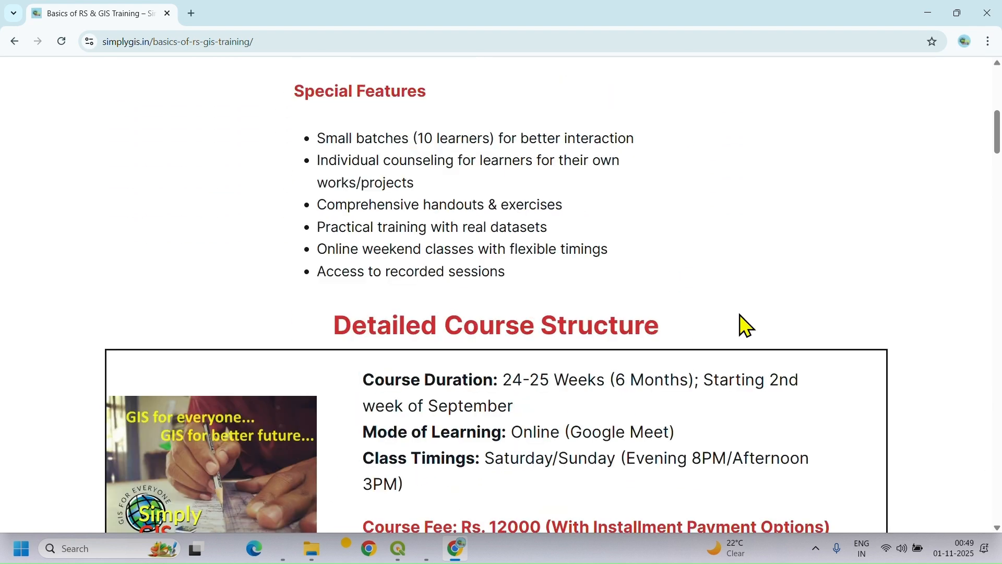
scroll(744, 319, "down", 1)
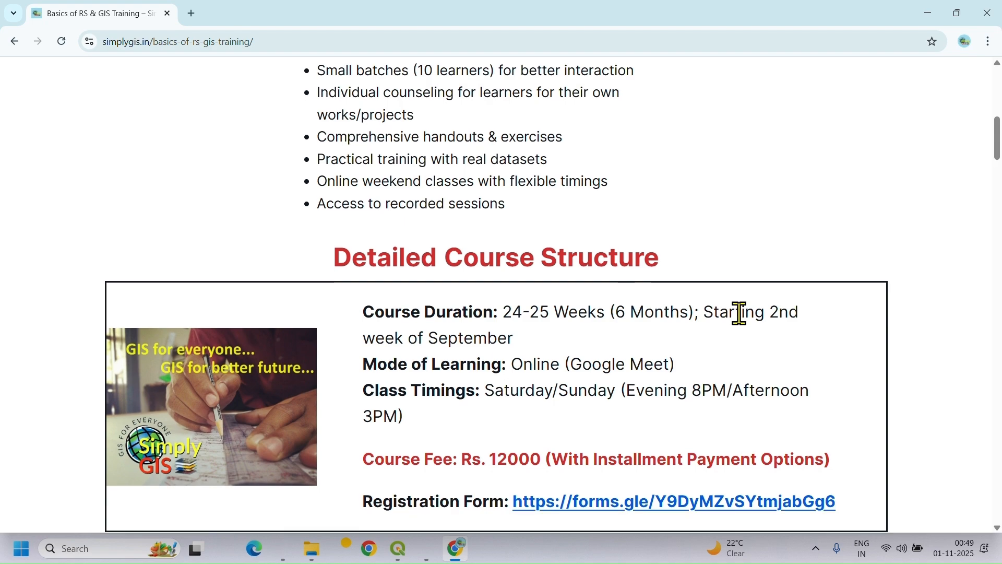
scroll(741, 313, "down", 5)
scroll(716, 307, "down", 10)
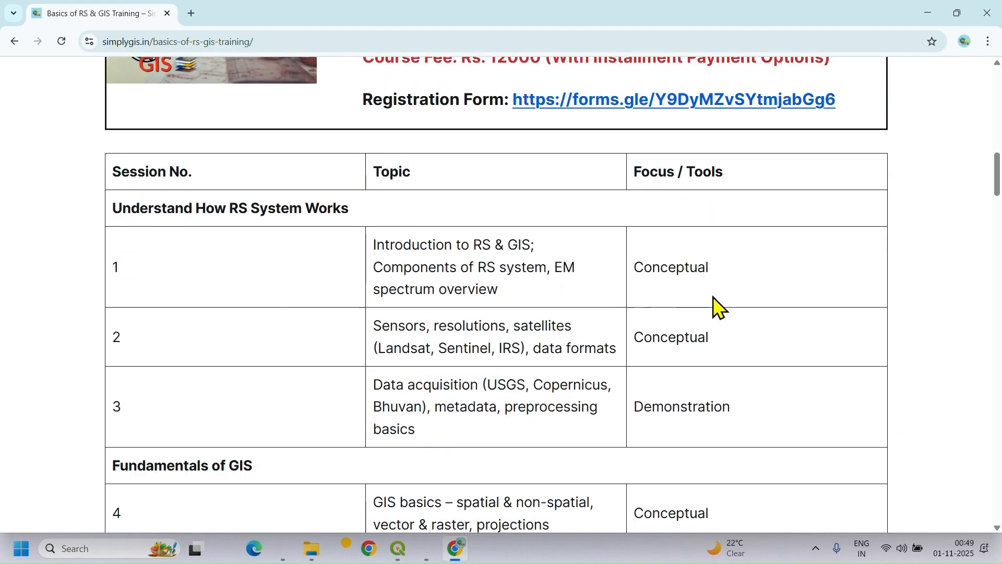
scroll(640, 321, "down", 16)
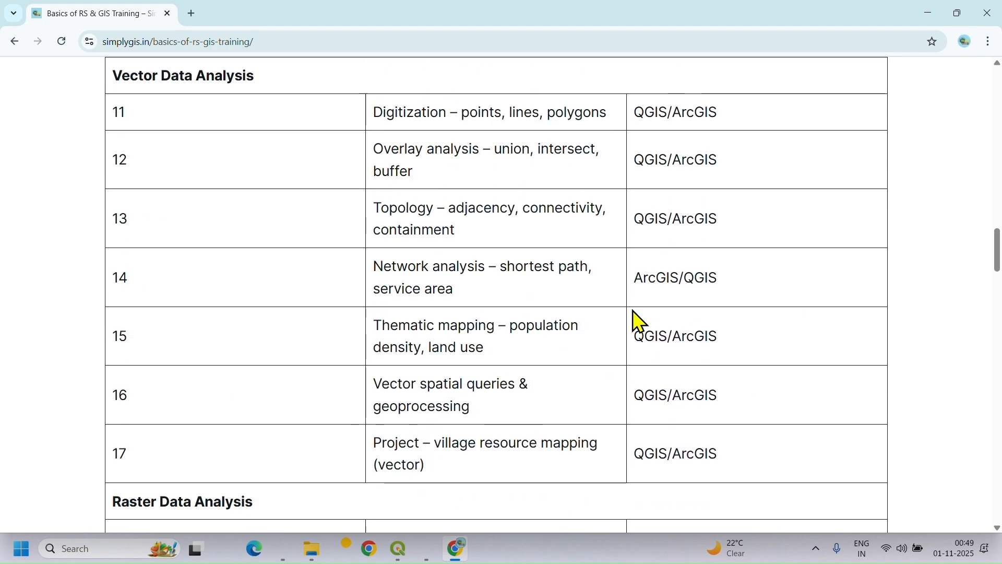
scroll(640, 321, "down", 16)
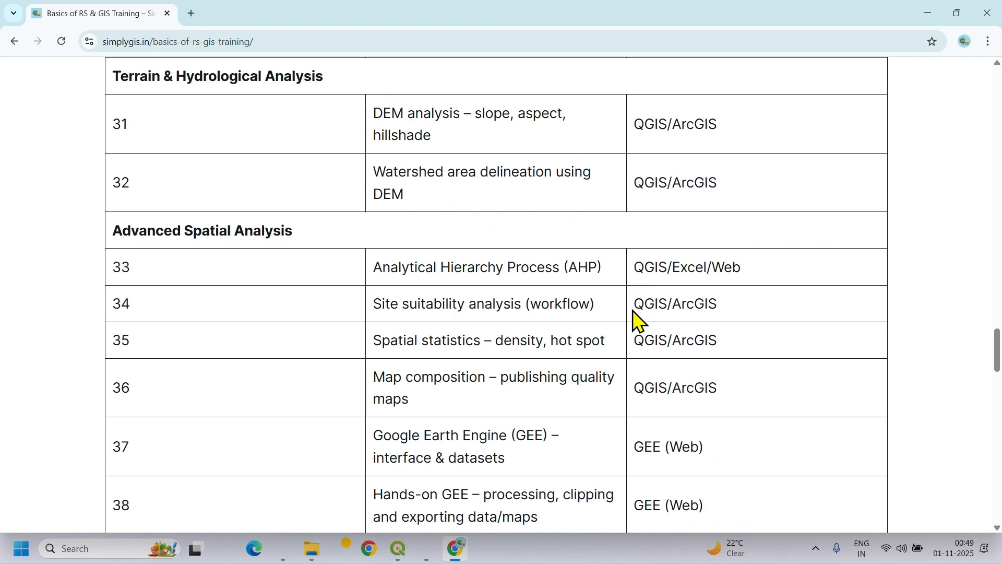
scroll(631, 320, "down", 7)
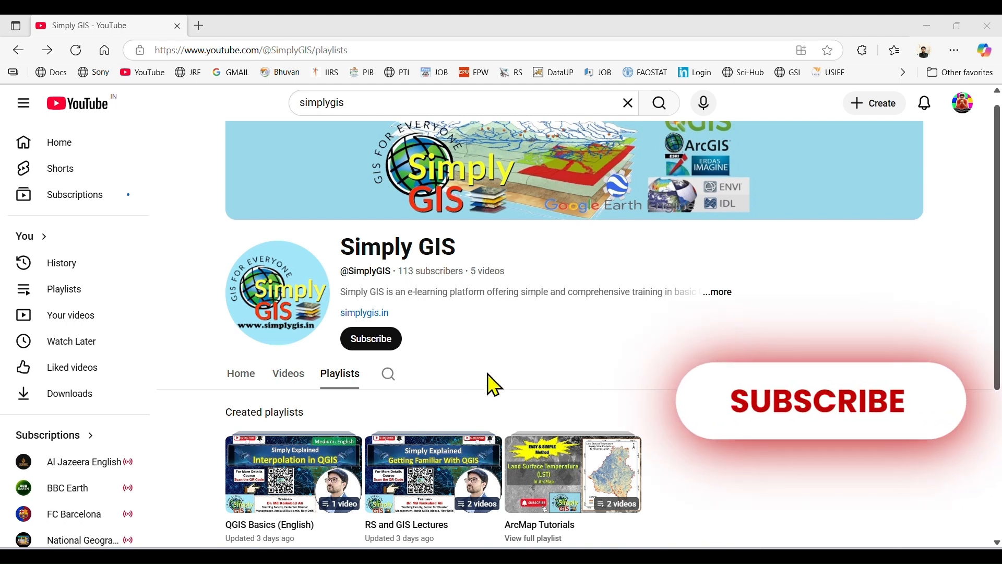
Subscribe to the Simply GIS channel on YouTube and set its notifications to All.
left_click(381, 340)
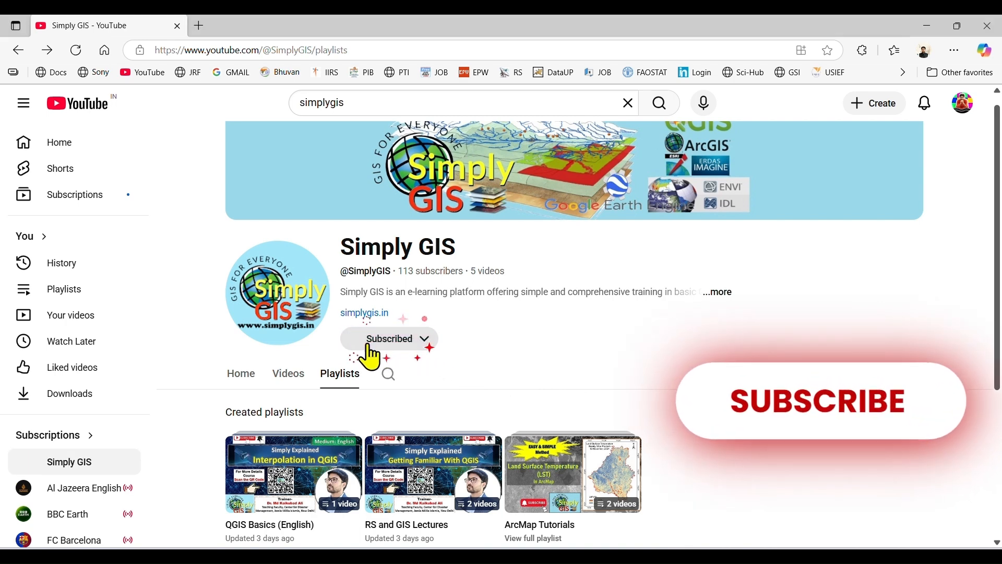
left_click(357, 345)
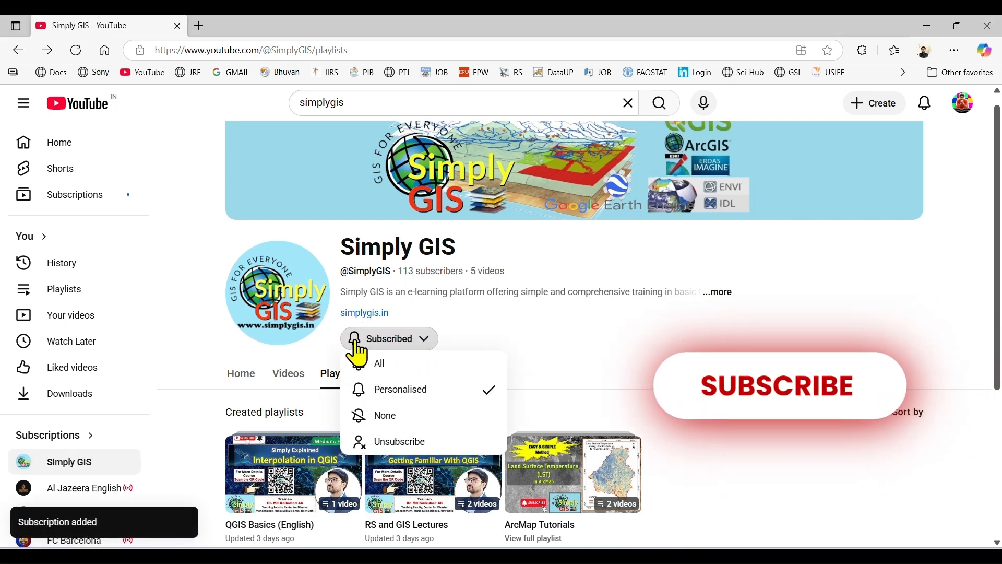
left_click(392, 363)
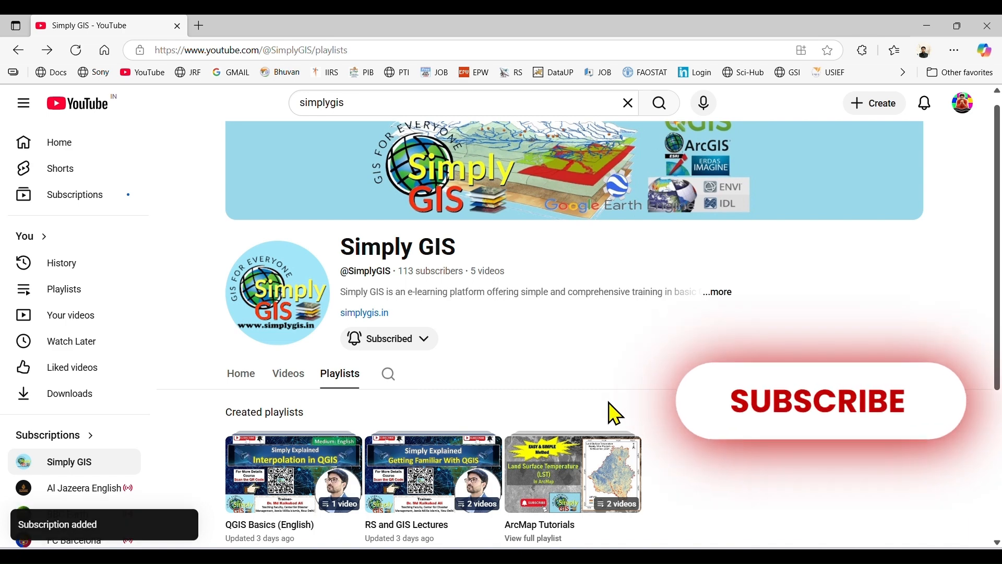
scroll(609, 402, "down", 1)
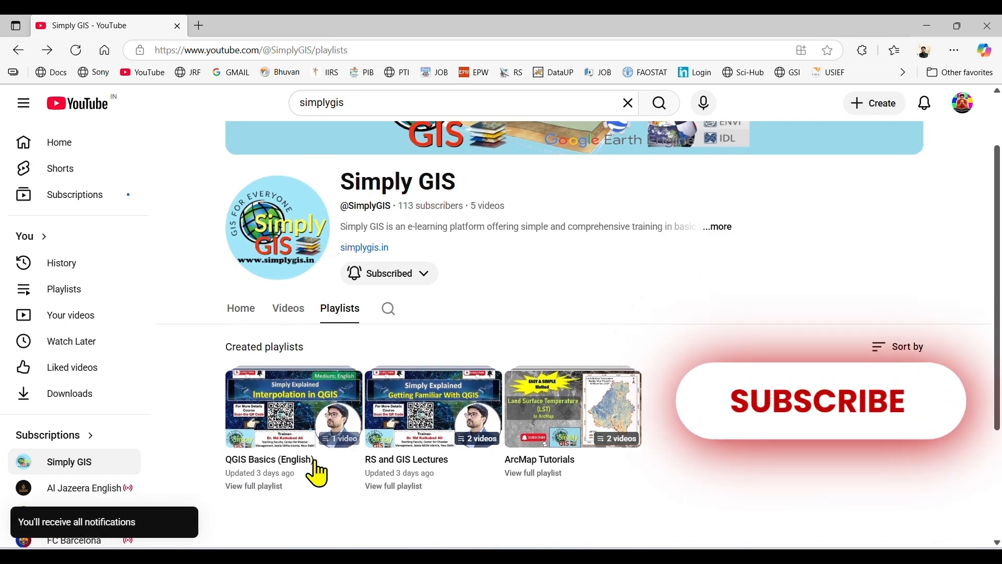
mouse_move(304, 466)
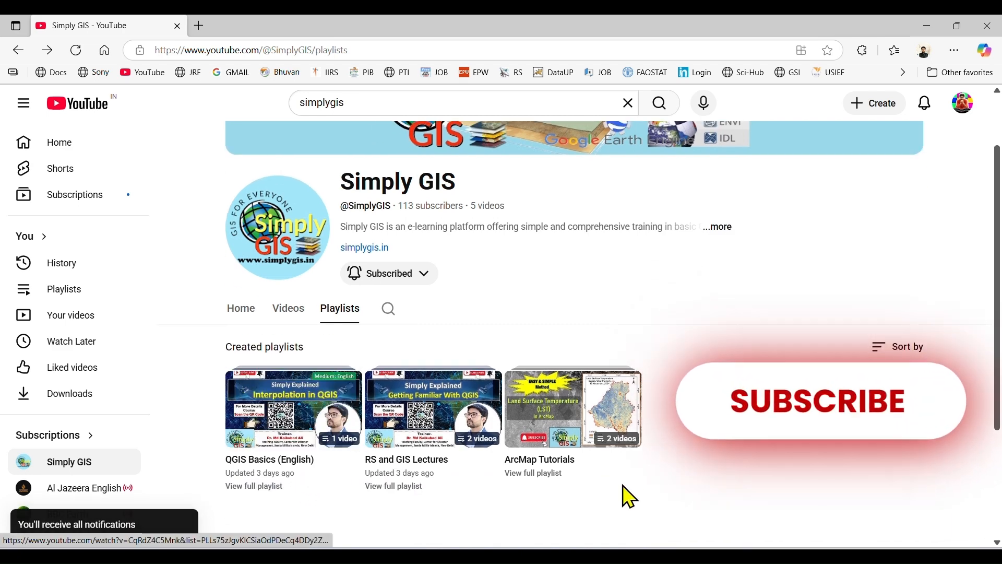
mouse_move(593, 476)
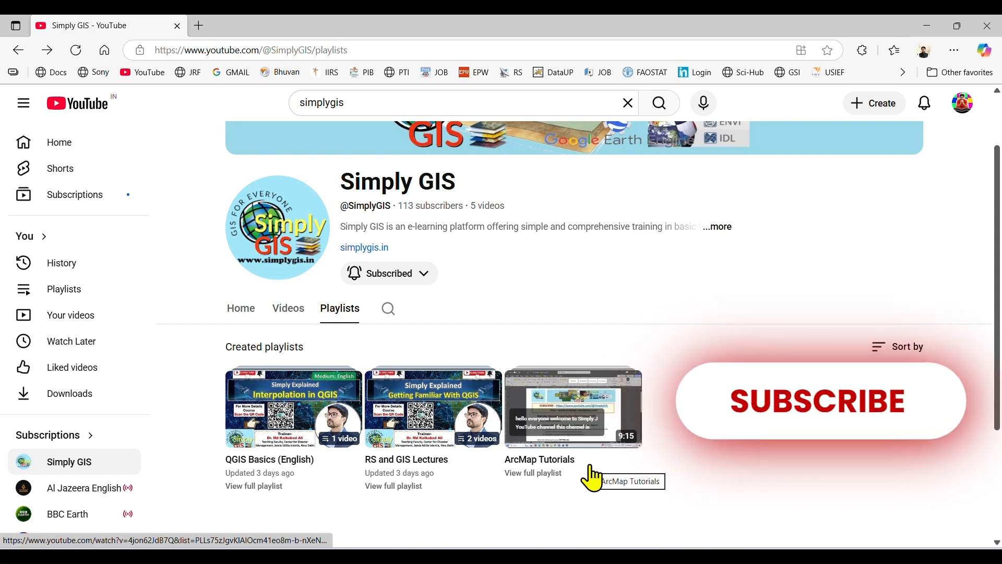